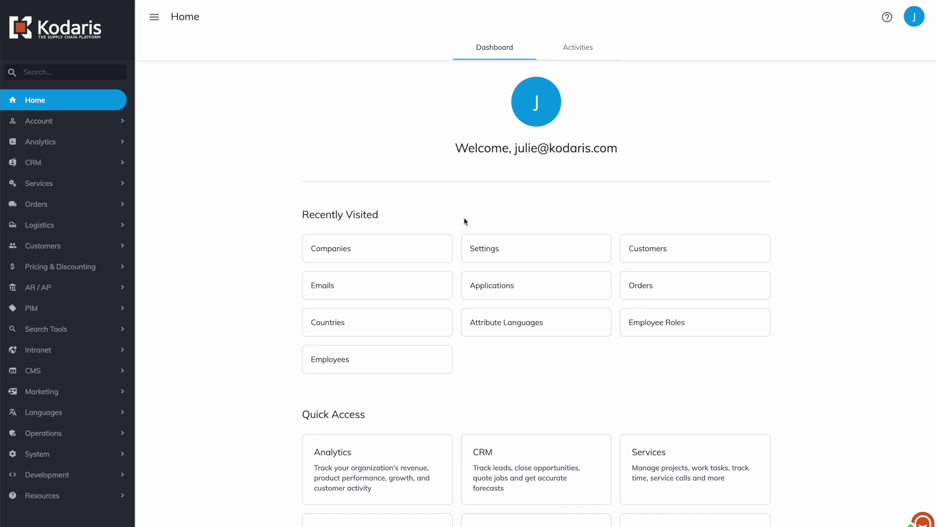
- Search the system settings for "limit" and open the limitApprovalEmailsToCompanyAddresses setting
click(474, 246)
click(231, 81)
text(limit)
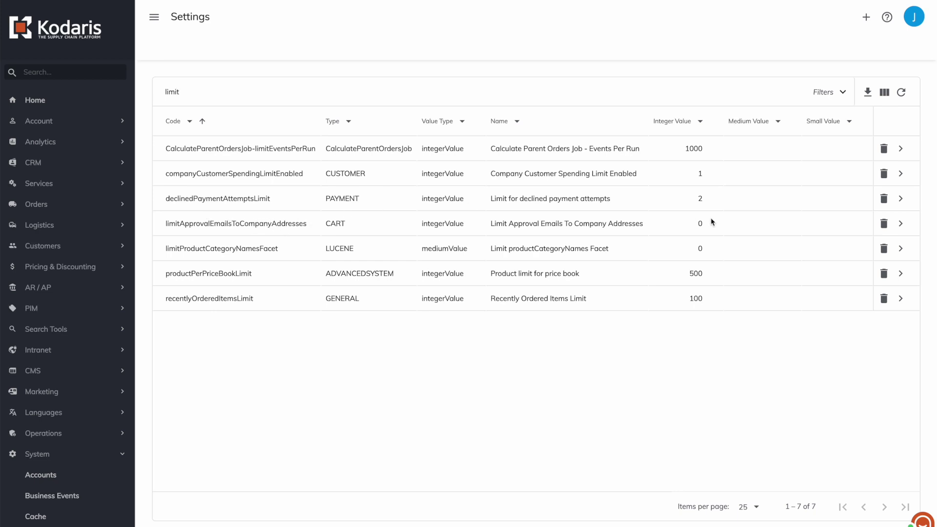
click(902, 223)
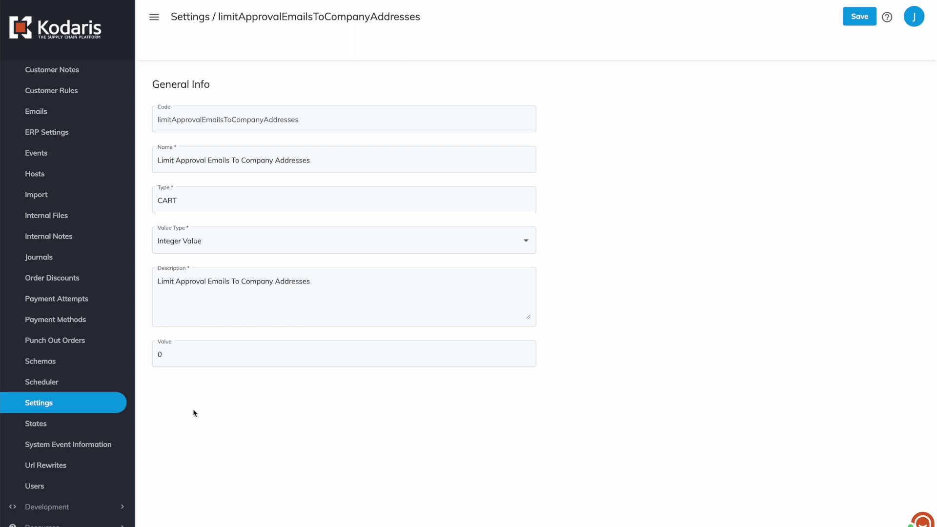
- Check the setting's Value field and copy the setting code limitApprovalEmailsToCompanyAddresses
click(215, 358)
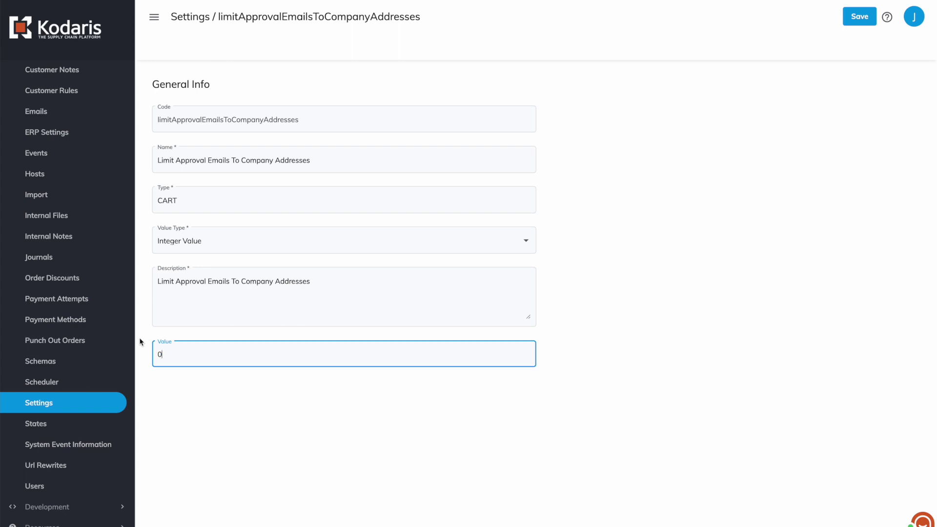
click(203, 380)
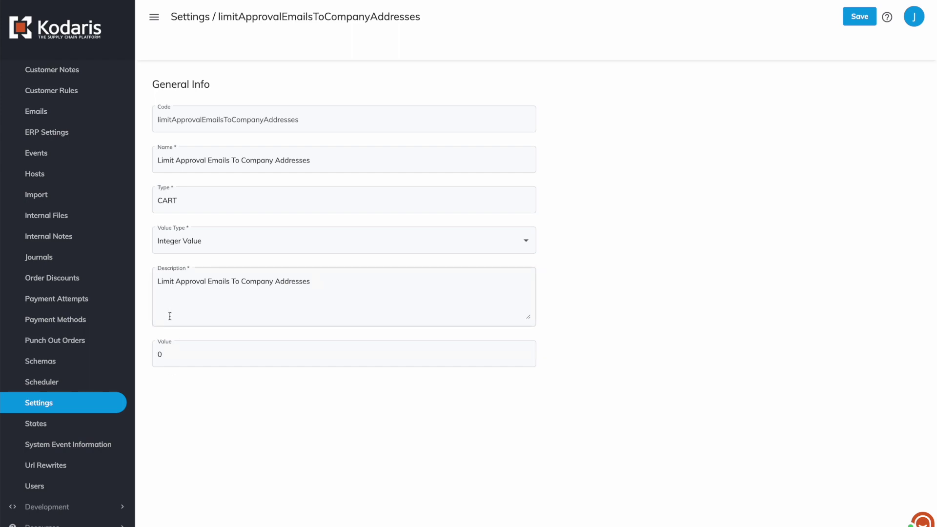
click(166, 355)
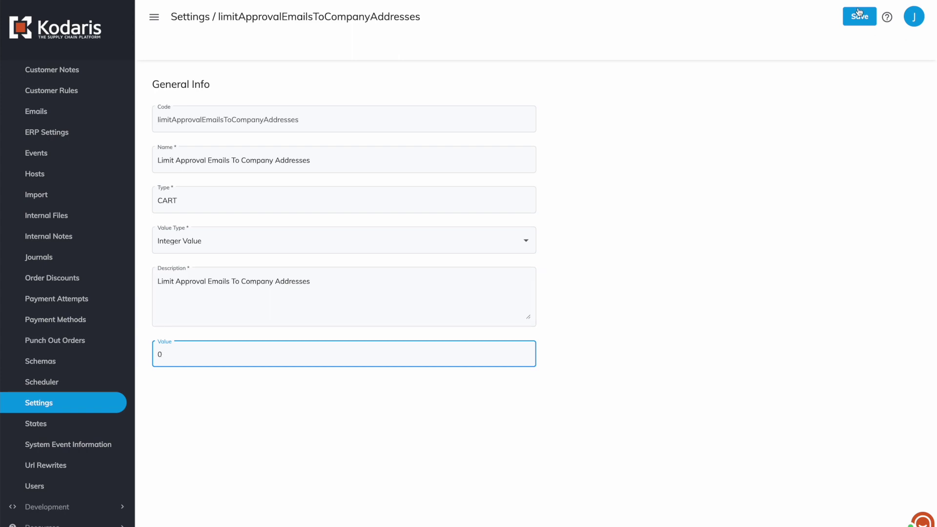
click(595, 273)
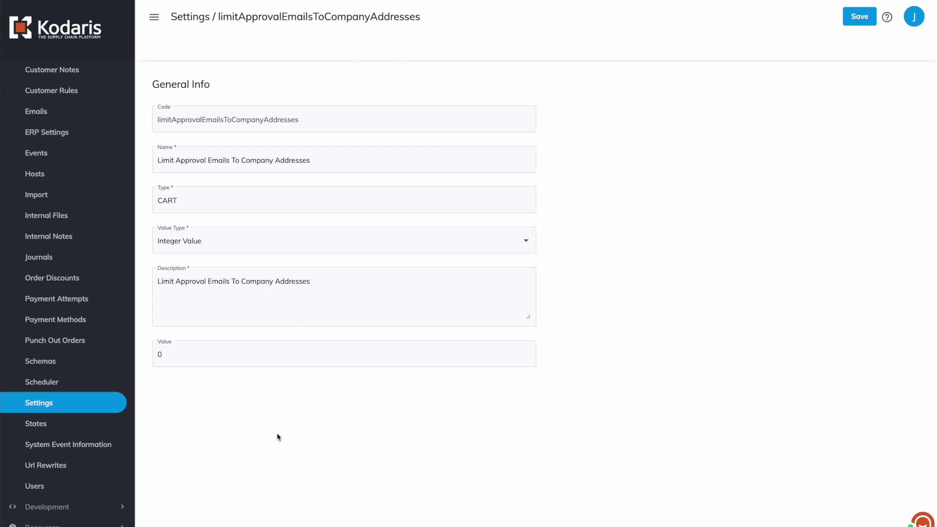
drag(427, 18, 218, 17)
key(ctrl+c)
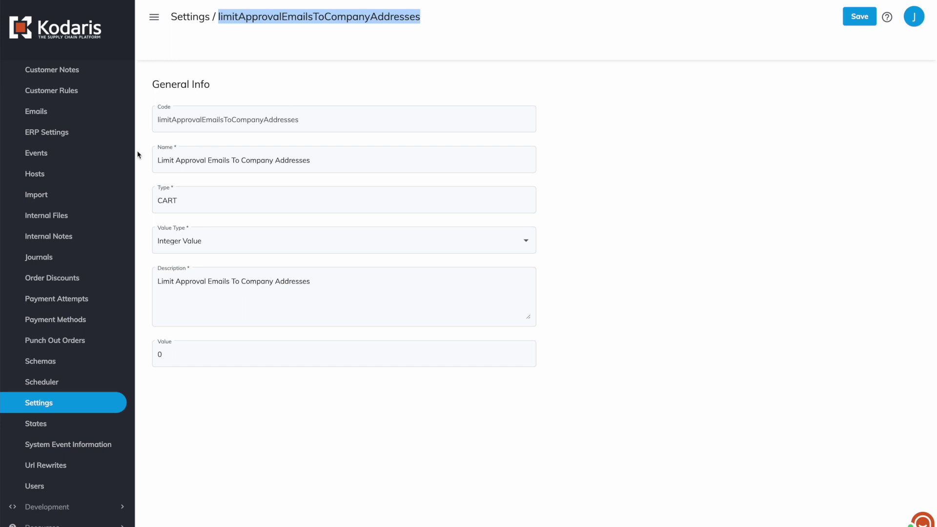
- Search the companies for "four" and open the Four Presidents company record
scroll(69, 258, up, 10)
click(42, 247)
click(44, 266)
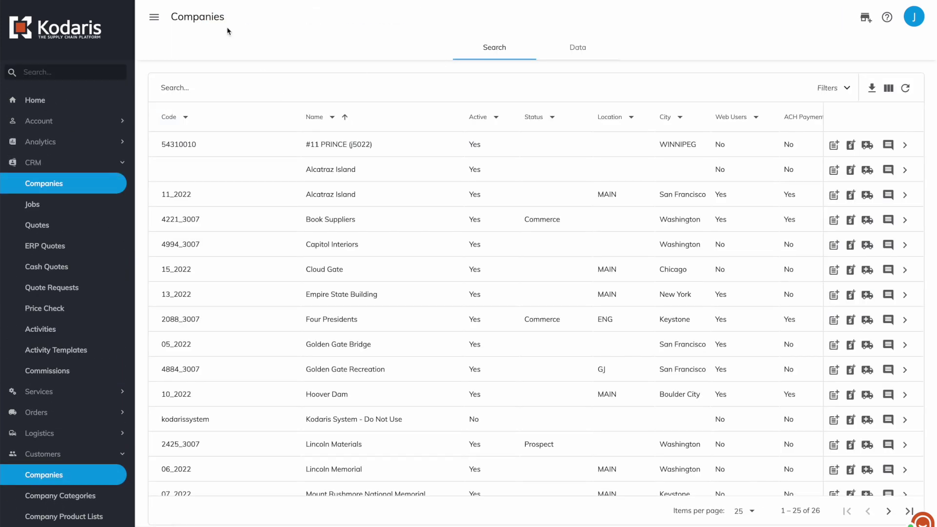
click(332, 81)
text(four)
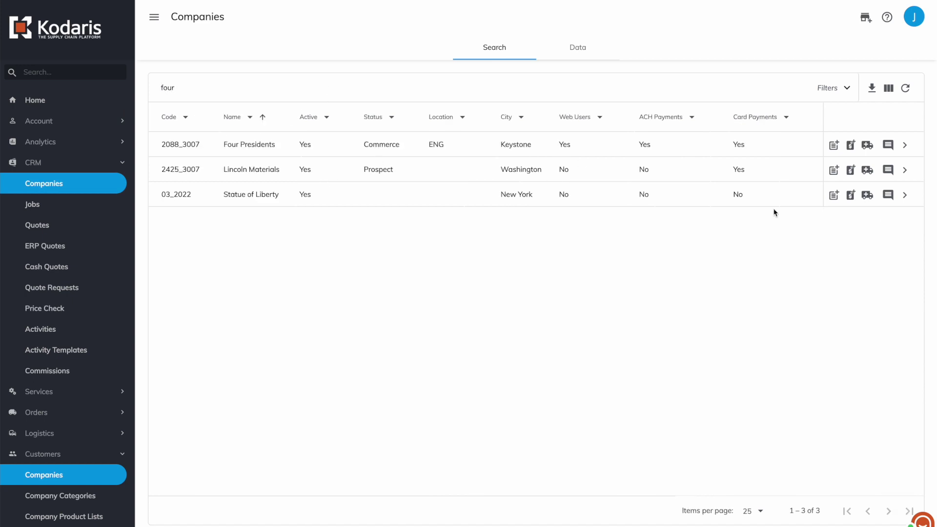
click(905, 146)
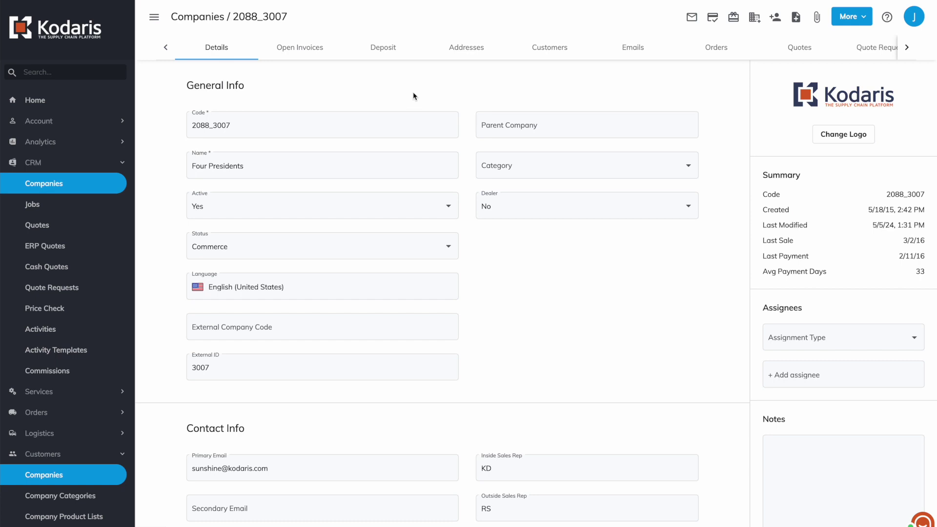
- Filter the company's custom fields by the code limitApprovalEmailsToCompanyAddresses
click(906, 50)
click(907, 49)
click(906, 49)
click(906, 50)
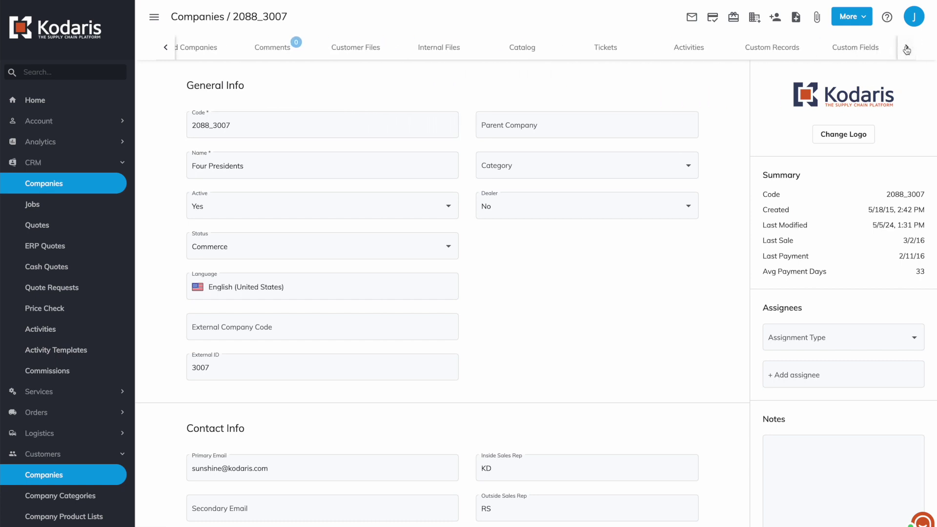
click(851, 47)
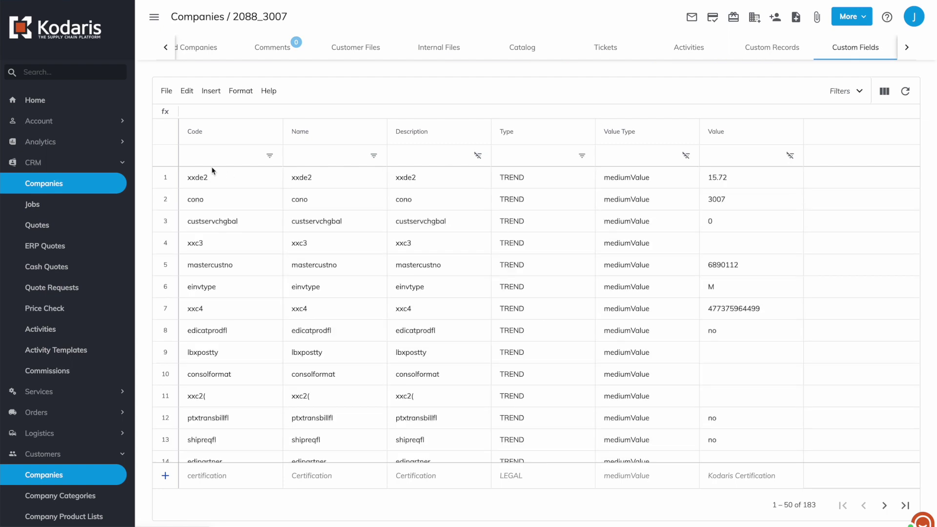
click(238, 153)
text(ToCompanyAddresses)
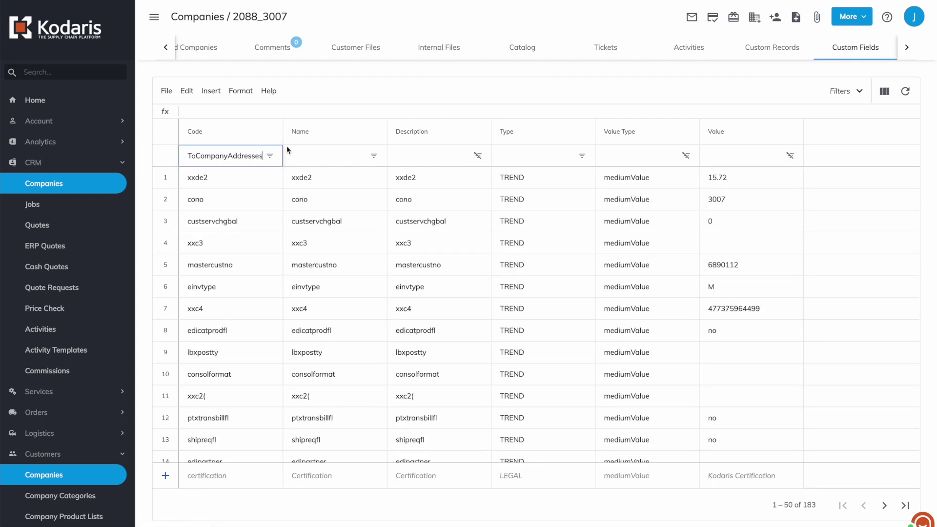
- Widen the Code column of the custom fields grid and inspect the filtered field's code and value
drag(283, 131, 364, 135)
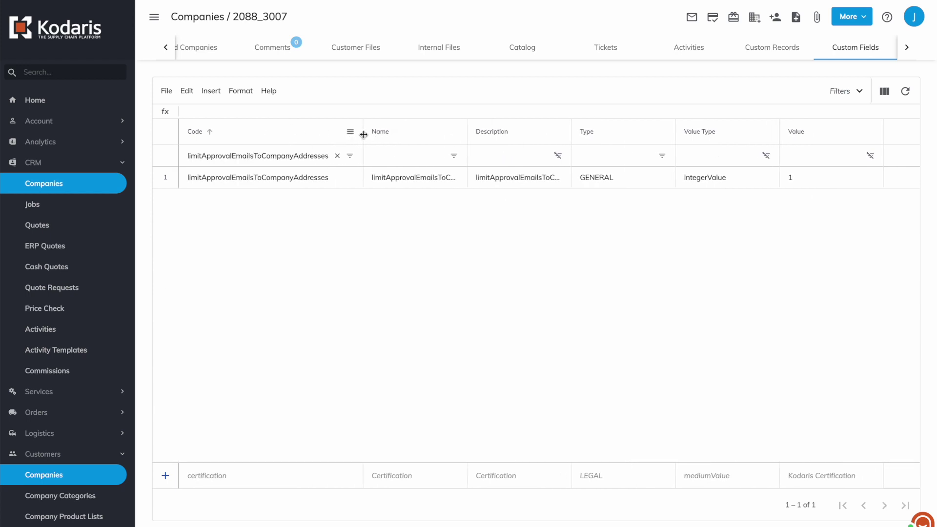
click(200, 186)
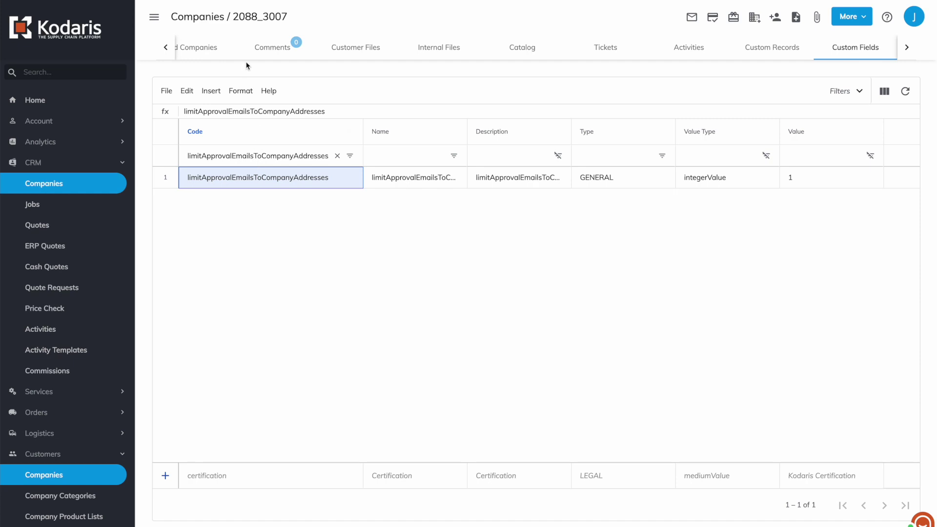
click(806, 177)
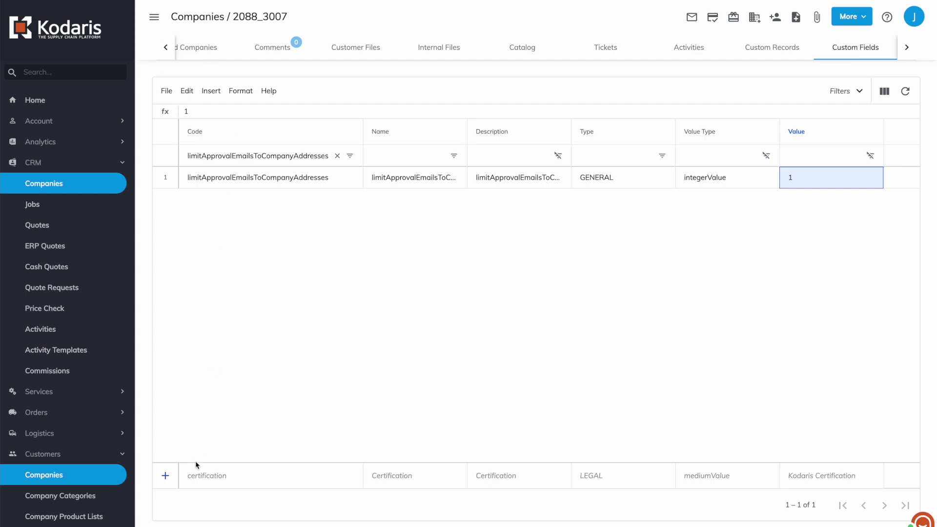
- Enter limitApprovalEmailsToCompanyAddresses as the code in the new custom field row and look through its Value Type options and Value cell
click(231, 478)
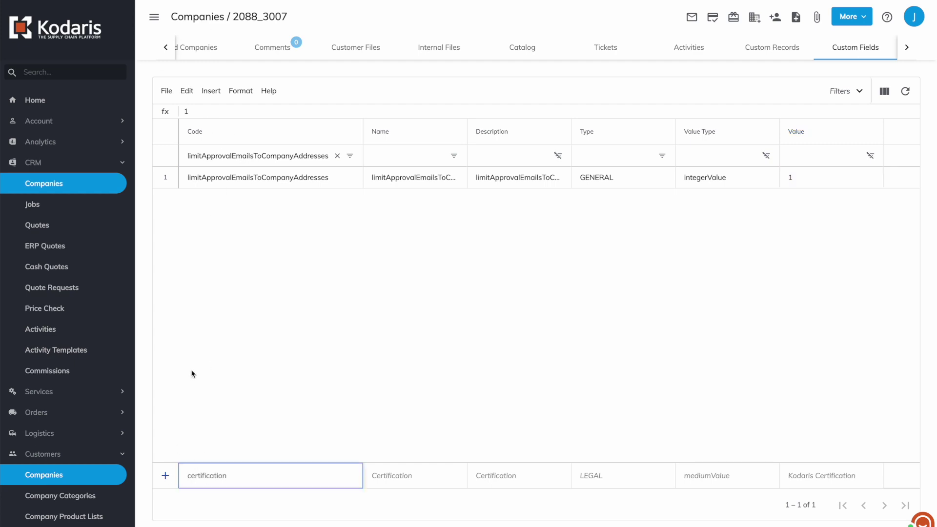
key(ctrl+v)
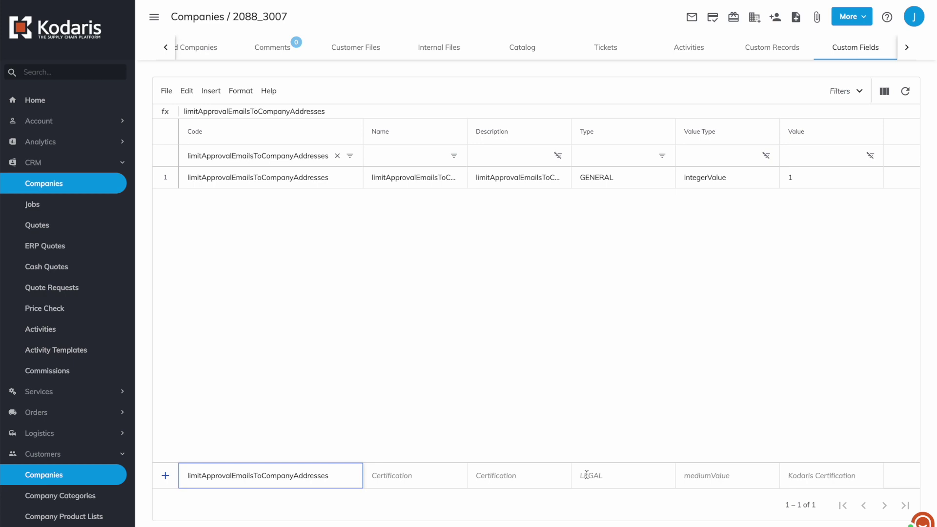
click(717, 472)
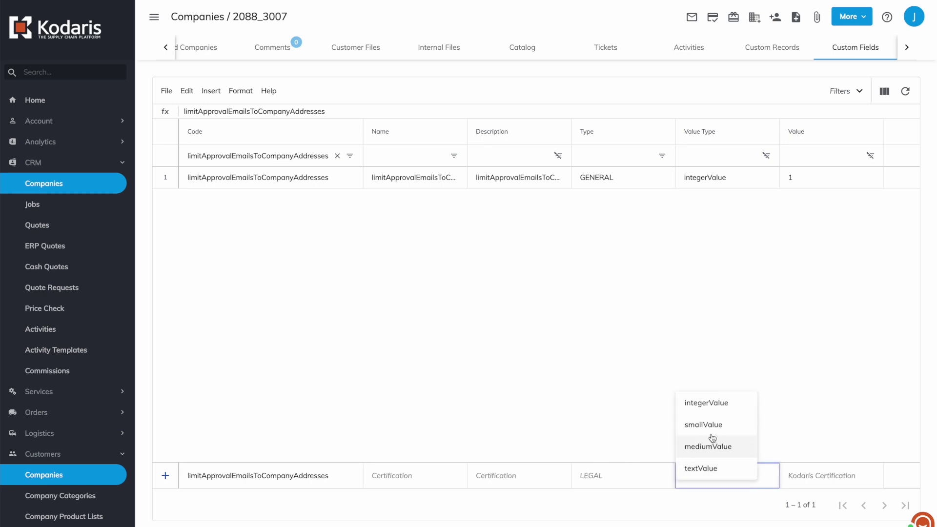
click(844, 484)
click(826, 475)
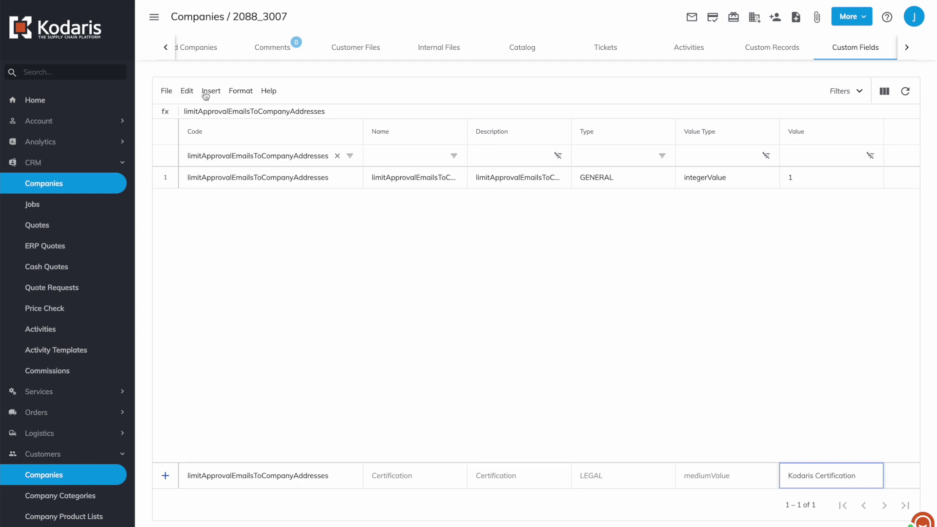
- Review the company's addresses, in particular the Division St. and Illinois Dr locations
click(161, 49)
click(161, 48)
click(161, 49)
click(161, 49)
click(161, 49)
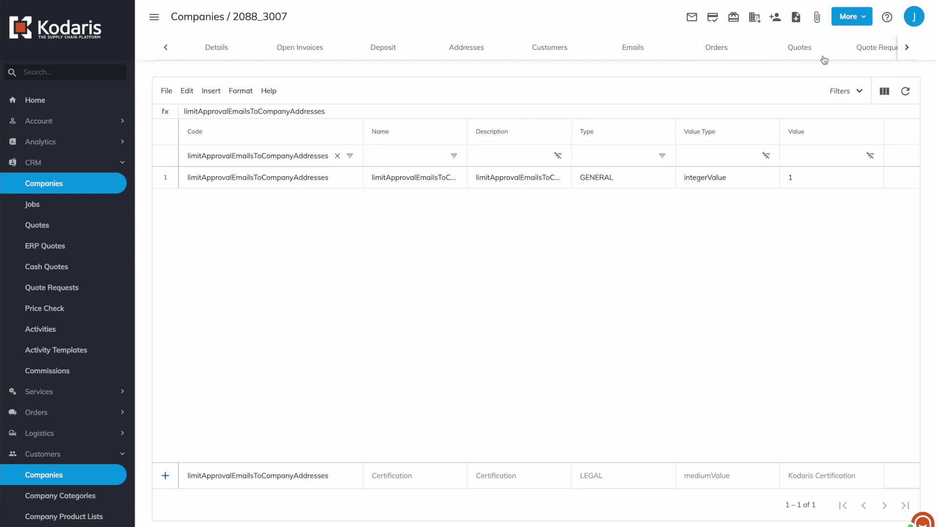
click(466, 55)
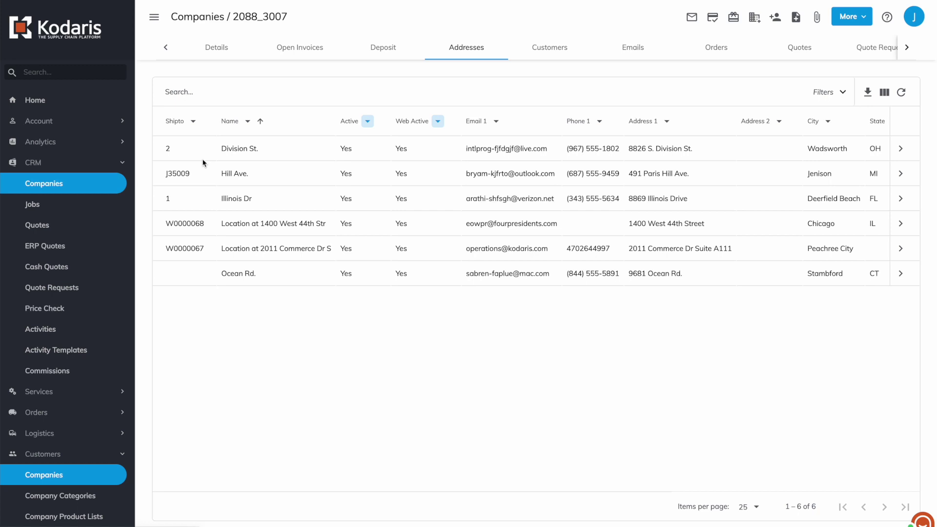
triple_click(248, 148)
click(233, 194)
- Search the company's customers for the first approver by name, open the customer record and review its roles
click(524, 46)
click(342, 84)
text(jani)
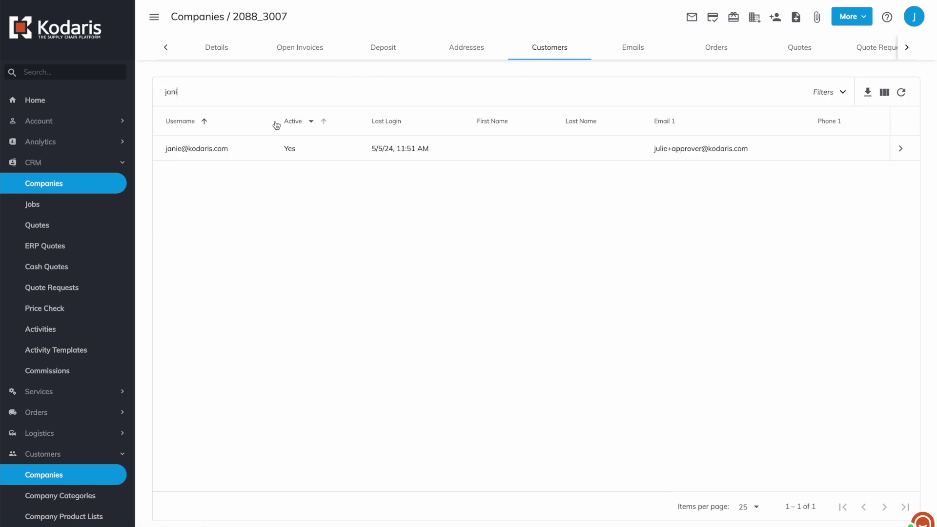
click(903, 150)
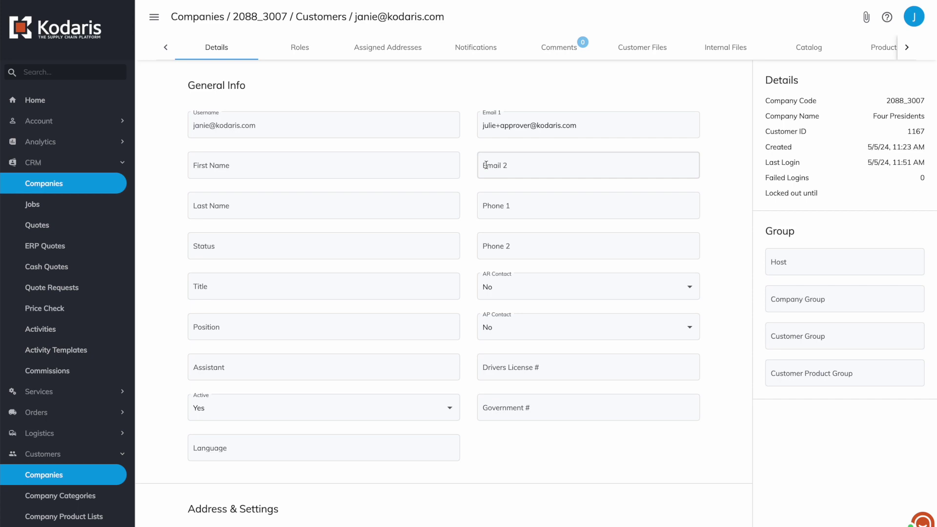
click(320, 53)
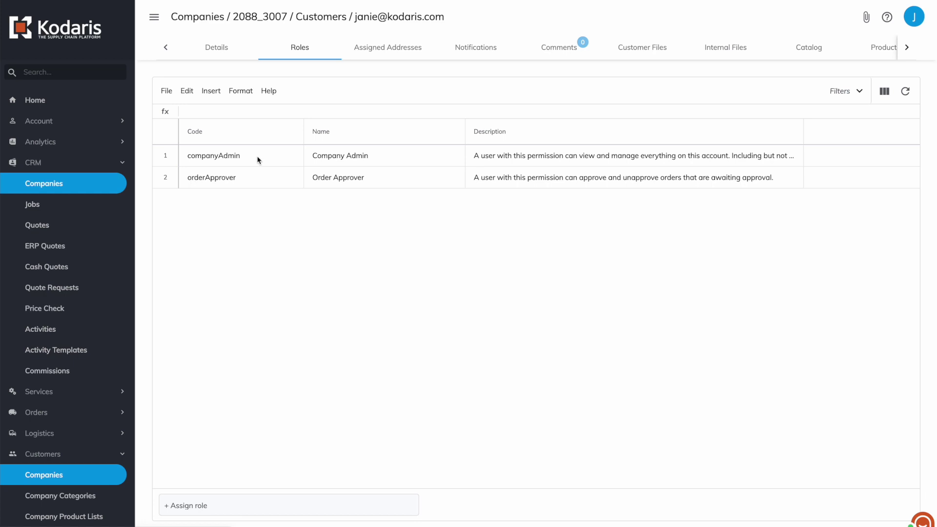
- Assign the Division St. address to the first approver's customer record
click(387, 52)
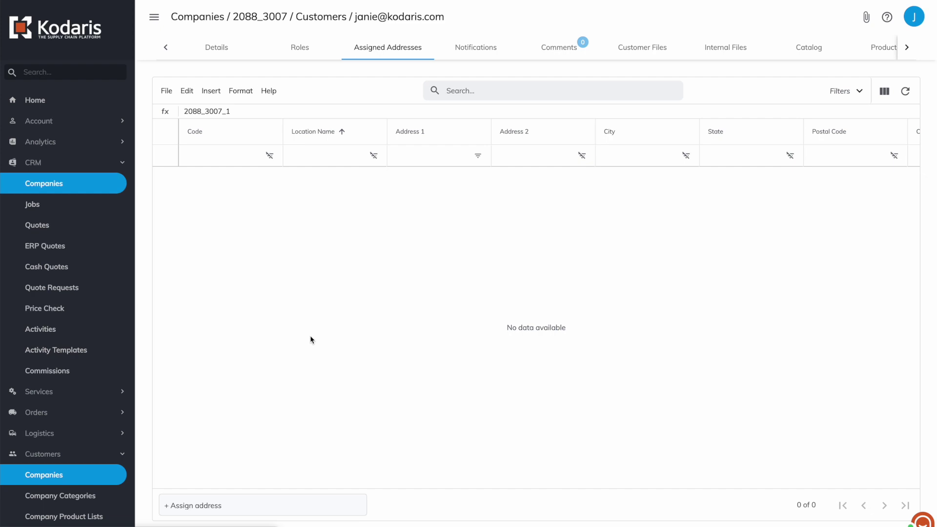
click(245, 500)
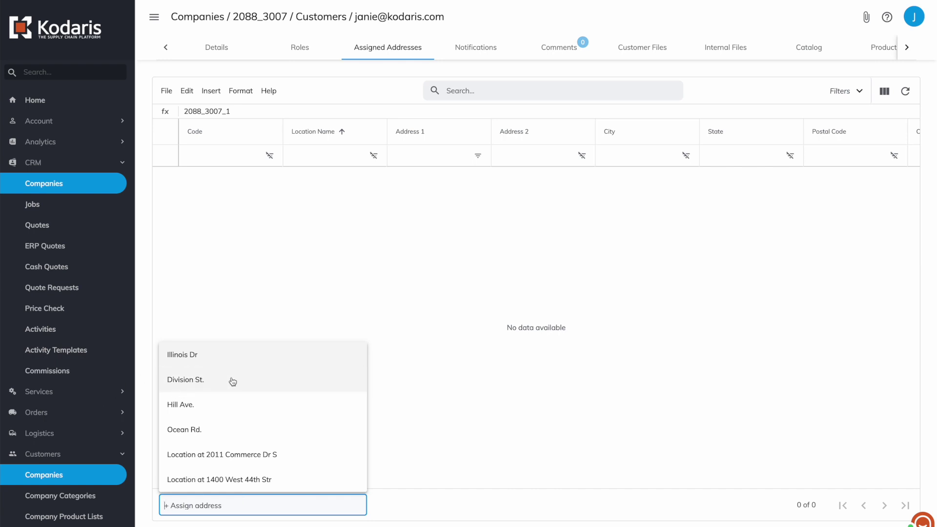
click(181, 379)
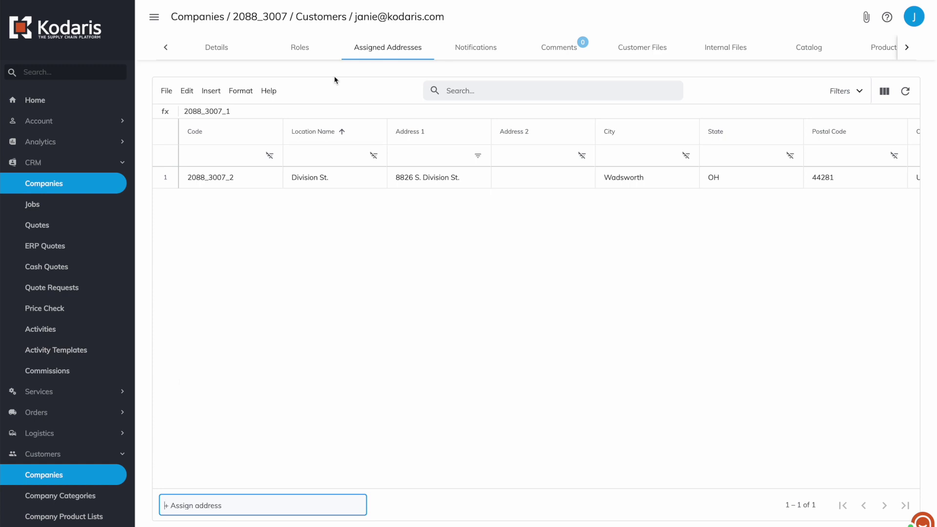
click(250, 227)
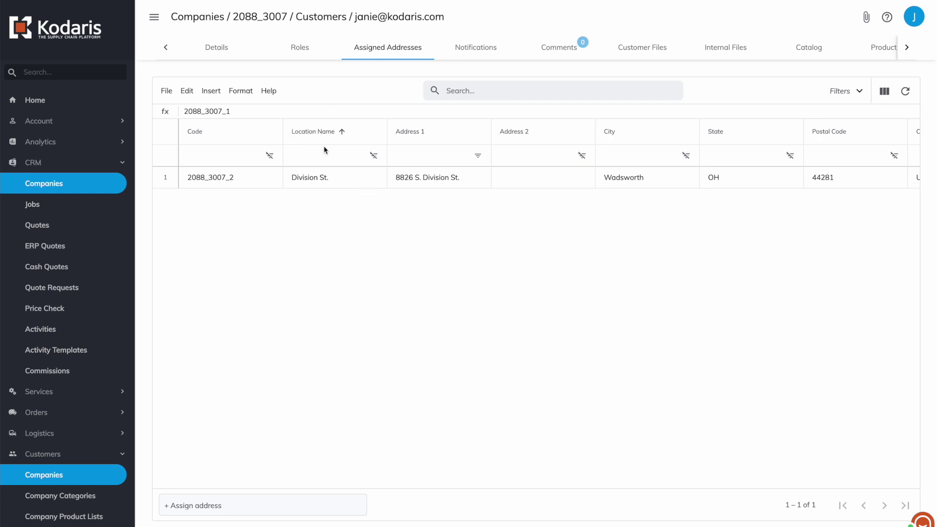
- Return to the company's customers, search for the second approver by name and open that customer record
click(322, 19)
click(201, 94)
double_click(200, 95)
text(bob)
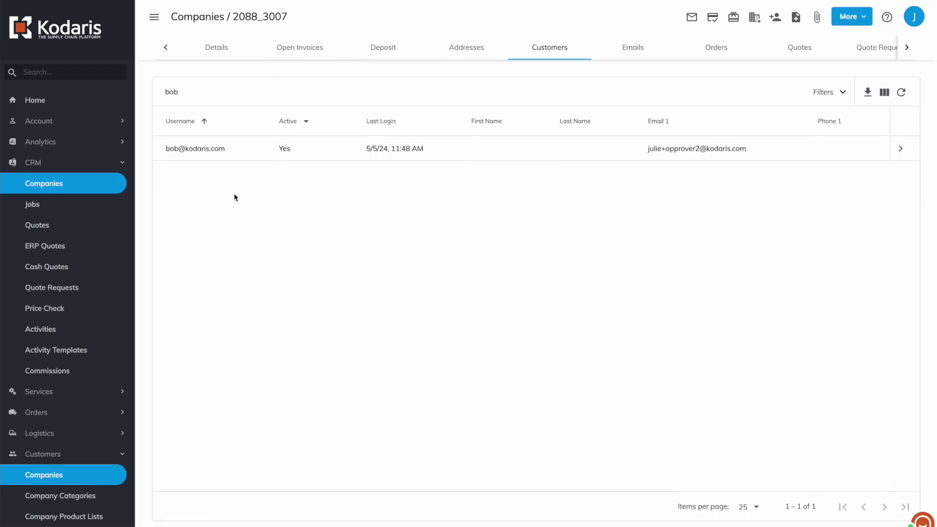
click(901, 148)
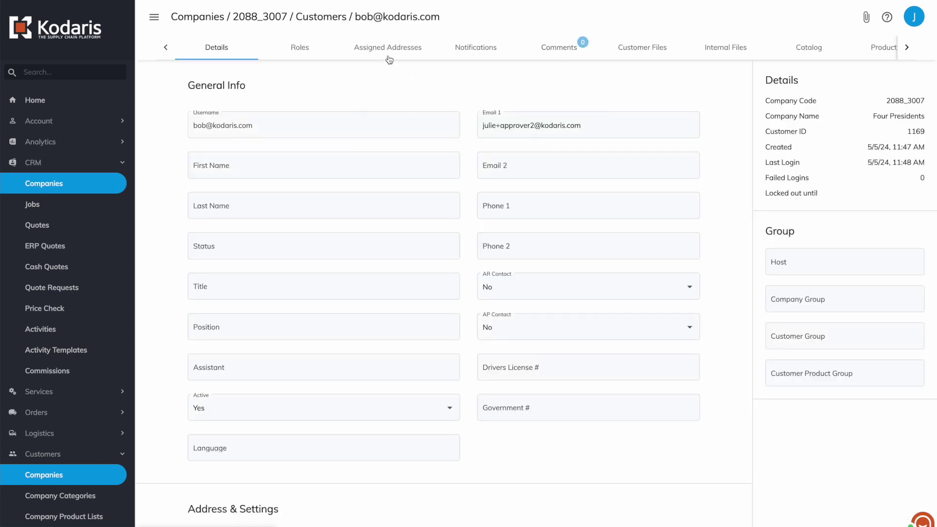
- Assign the Illinois Dr address to the second approver's customer record
click(359, 56)
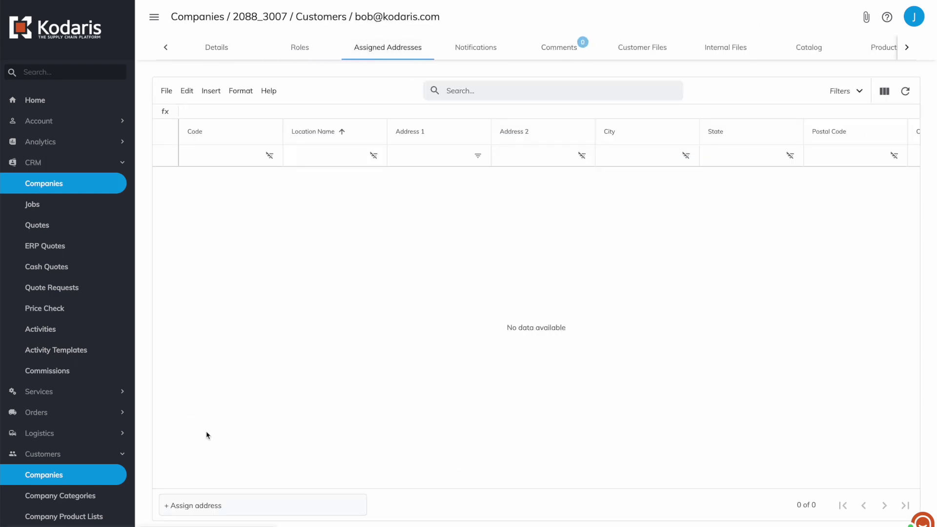
click(189, 506)
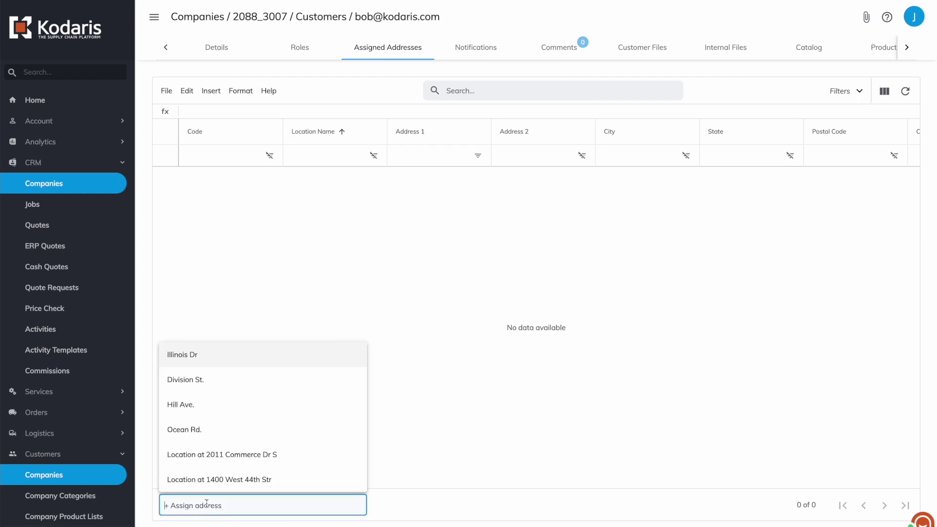
click(179, 355)
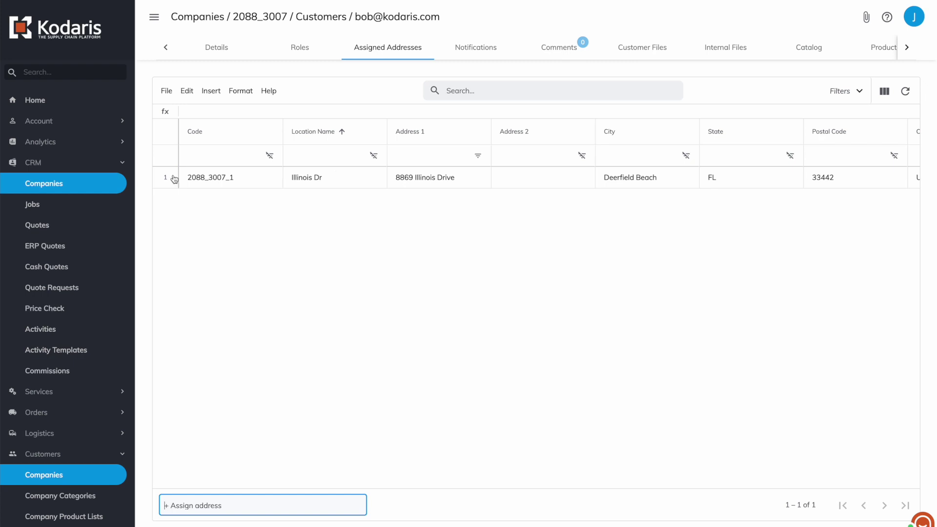
click(310, 188)
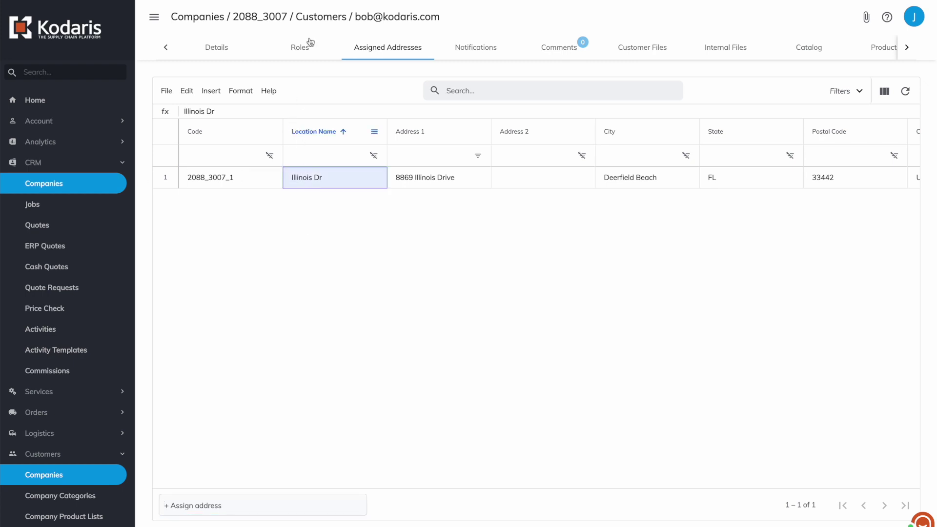
- Return to the company's customers, search for the ordering customer by name and open that customer record
click(320, 18)
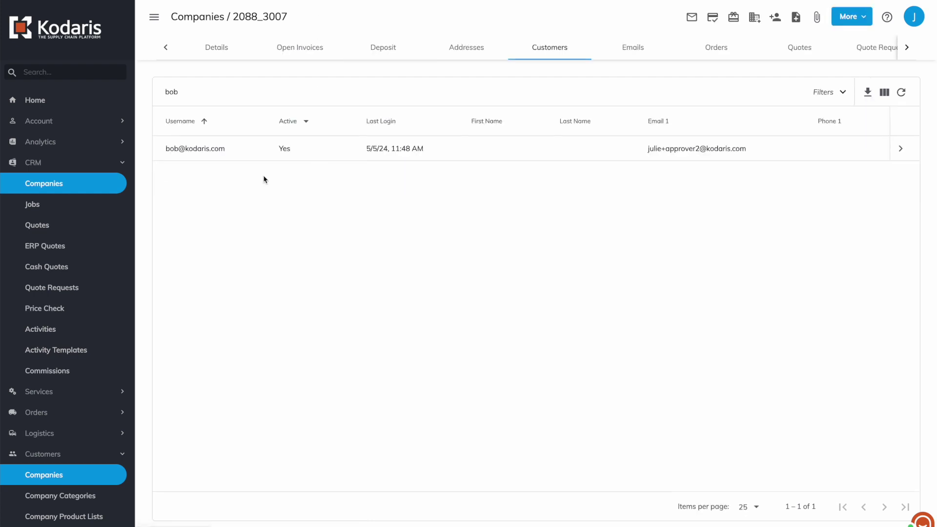
double_click(175, 86)
key(BackSpace)
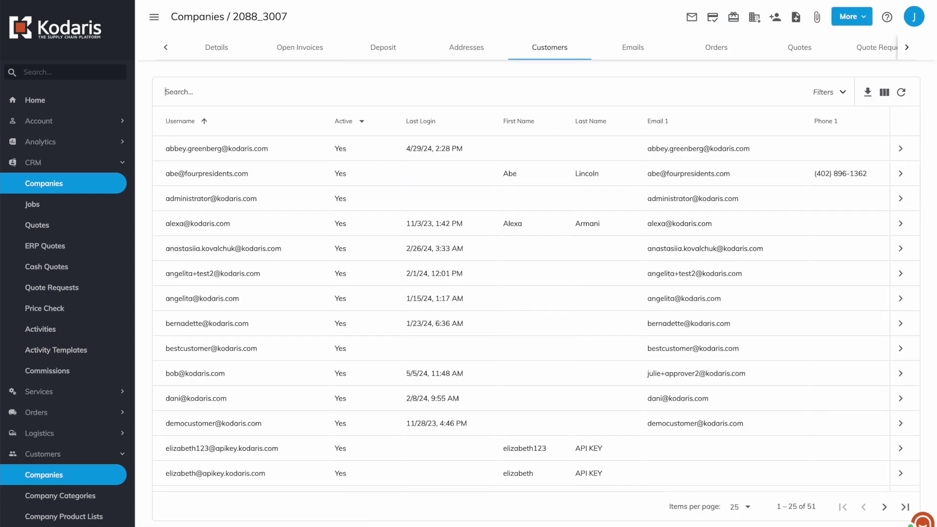
text(mari)
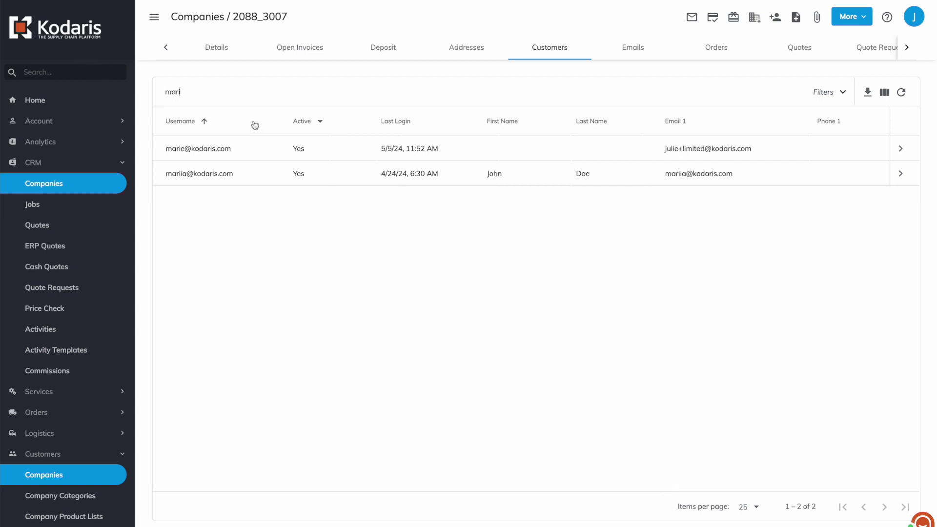
triple_click(204, 153)
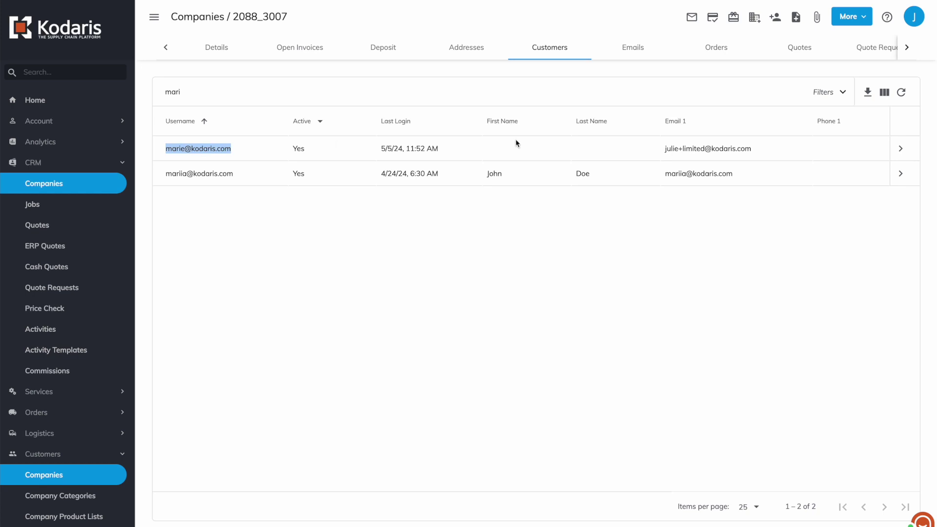
click(901, 149)
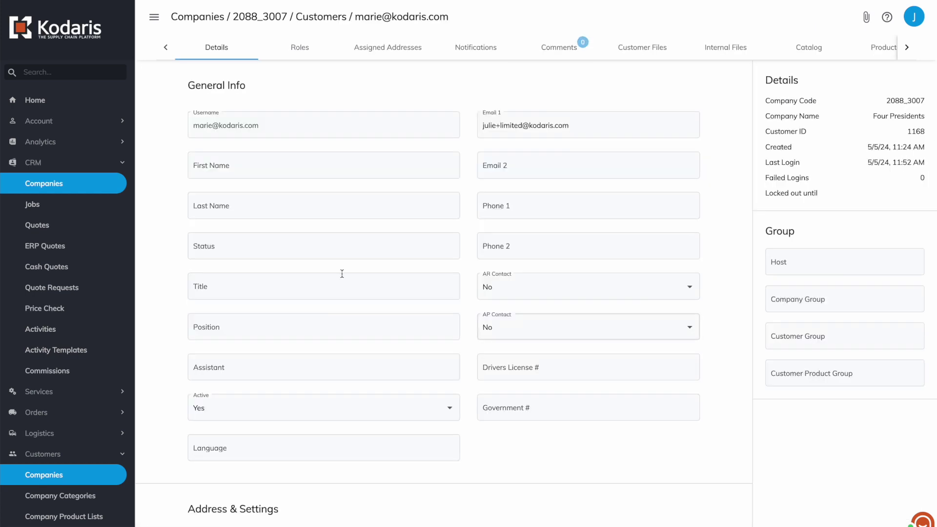
- Review the Can Use PO setting and Spending Limit in the ordering customer's details
scroll(238, 218, down, 5)
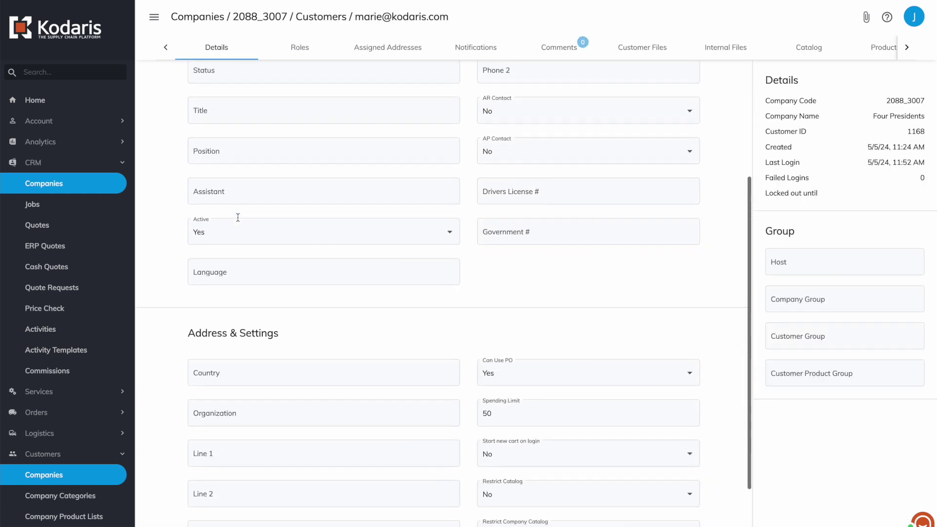
click(492, 348)
click(490, 243)
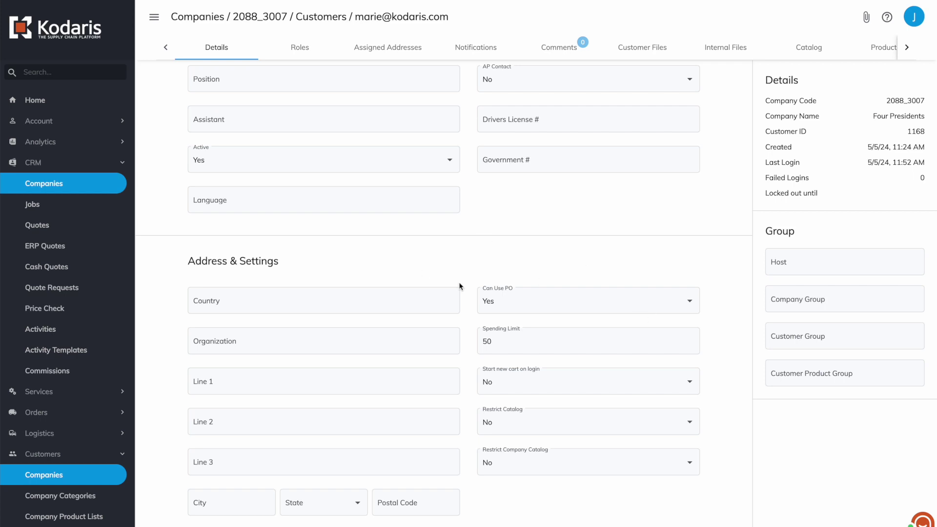
scroll(308, 244, up, 5)
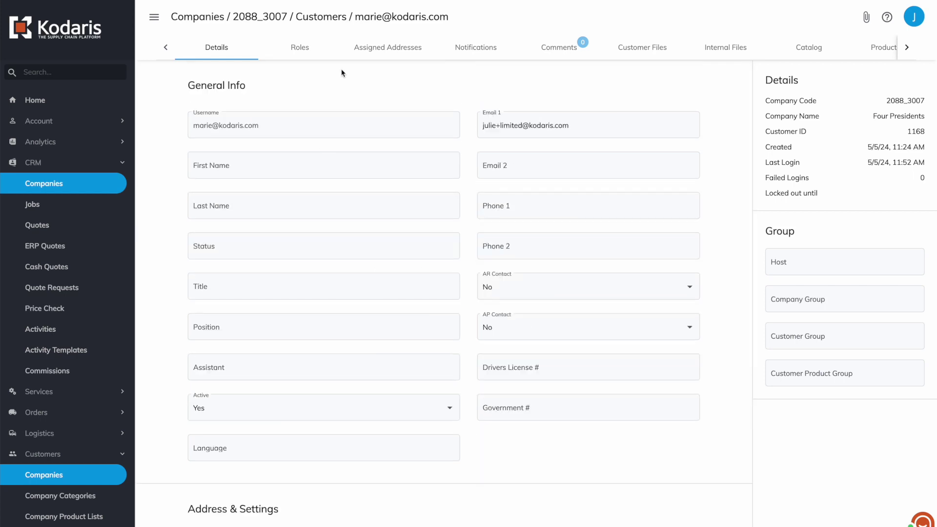
- Review the Illinois Dr and Division St. addresses assigned to the ordering customer
click(371, 50)
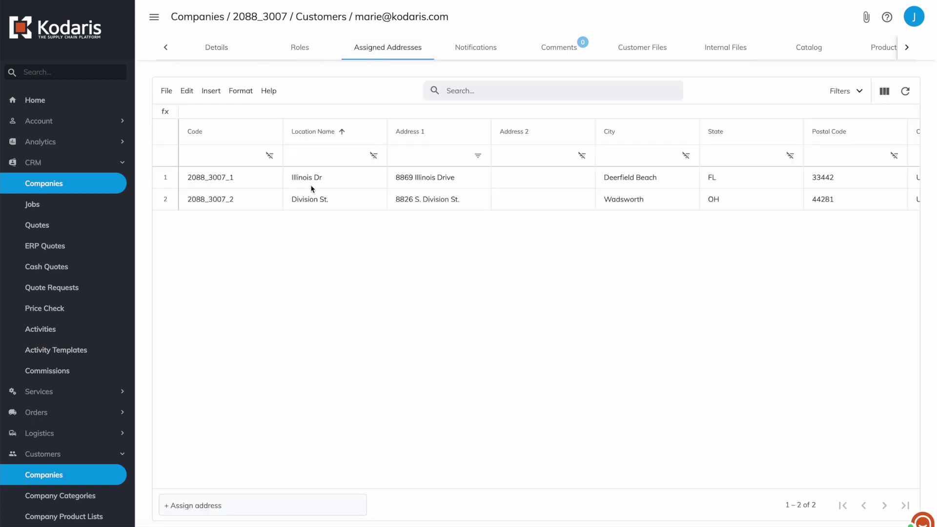
click(288, 177)
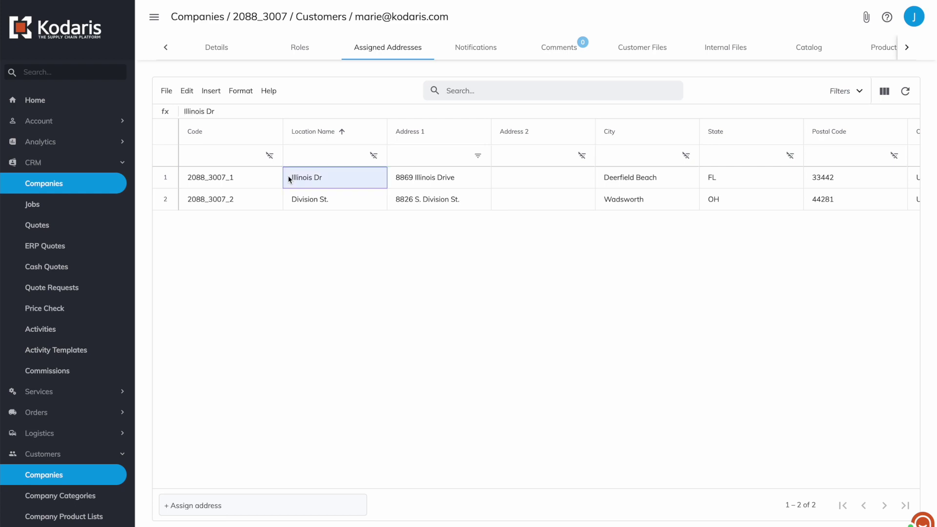
click(301, 199)
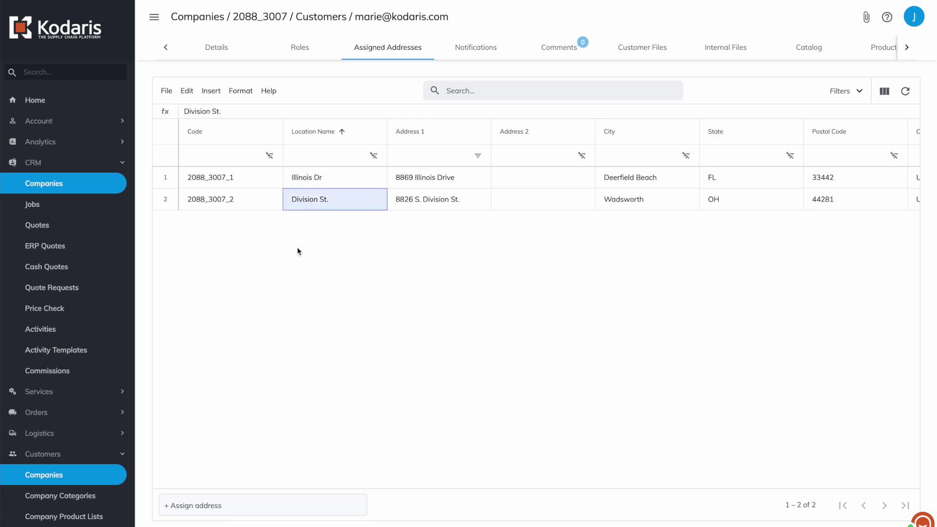
click(318, 177)
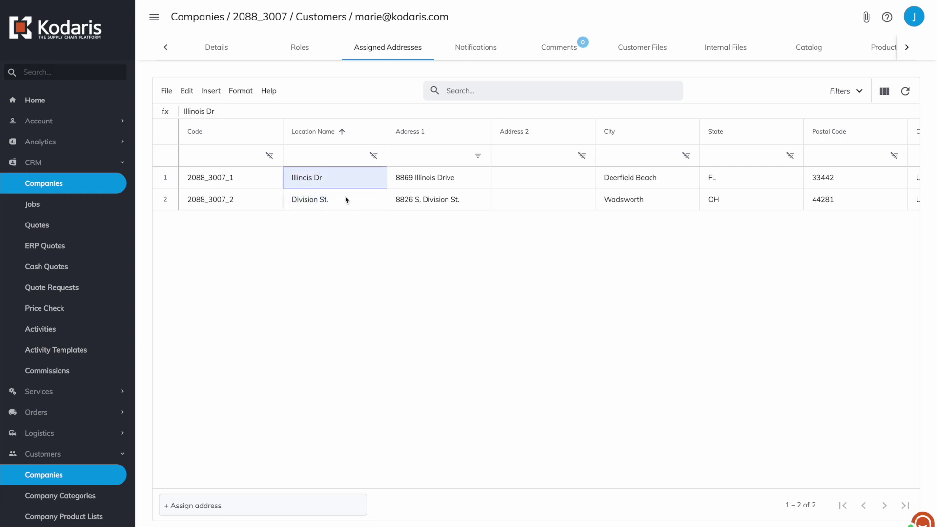
click(303, 204)
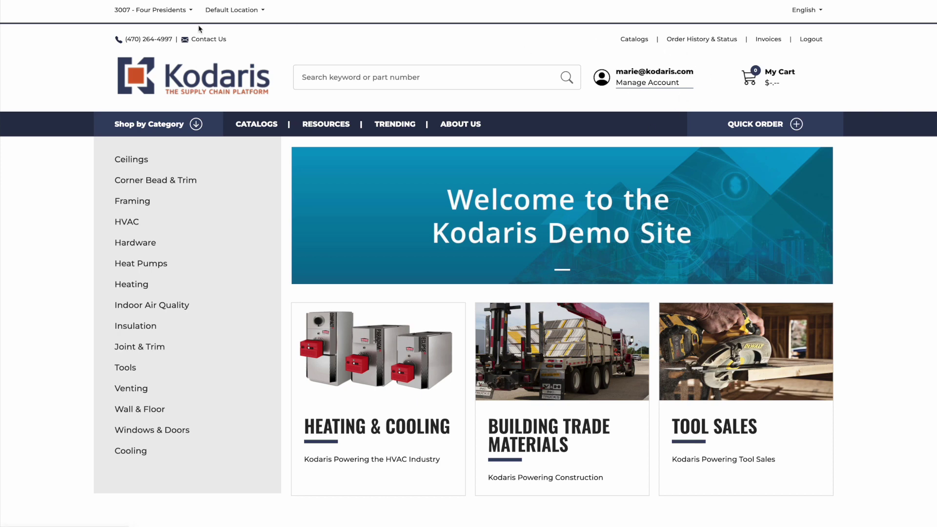
- In the storefront, browse the Ceilings category and add one each of AMERK4008, AMEHK4004 and NEBO6665 to the cart
click(132, 160)
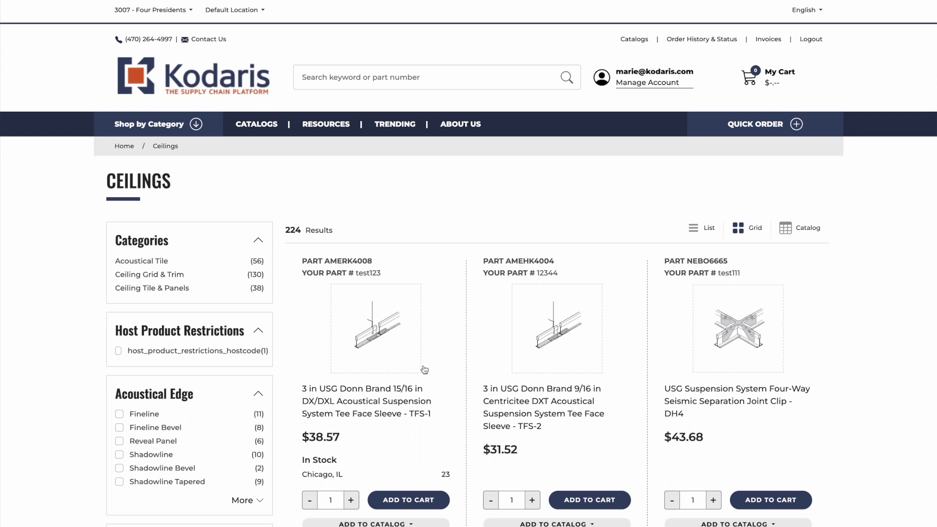
click(429, 506)
click(590, 499)
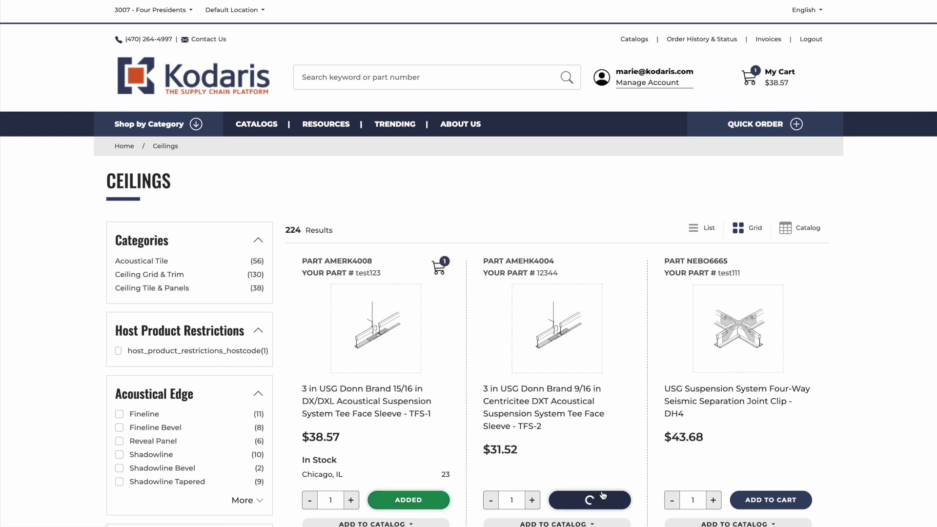
click(771, 500)
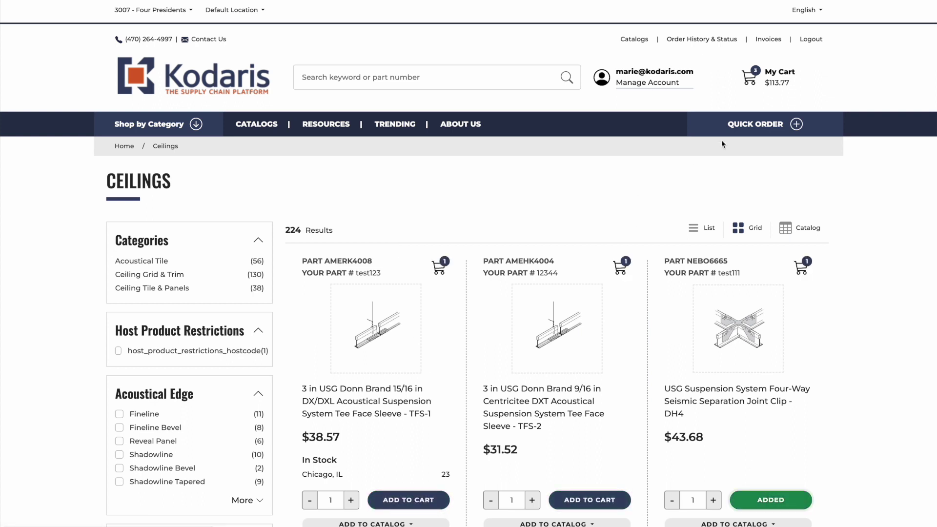
- Open the shopping cart, go to the Location stage and choose Division St. as the shipping address
click(777, 83)
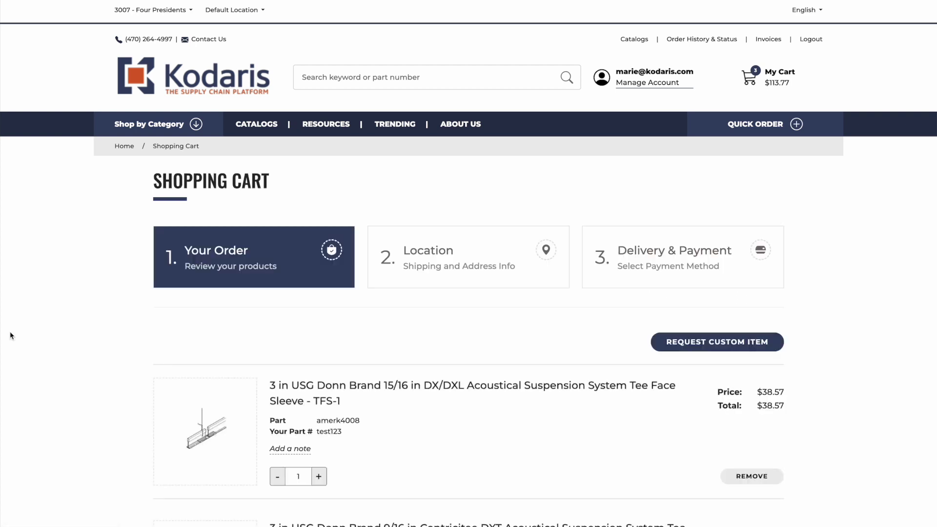
click(374, 278)
scroll(374, 279, down, 2)
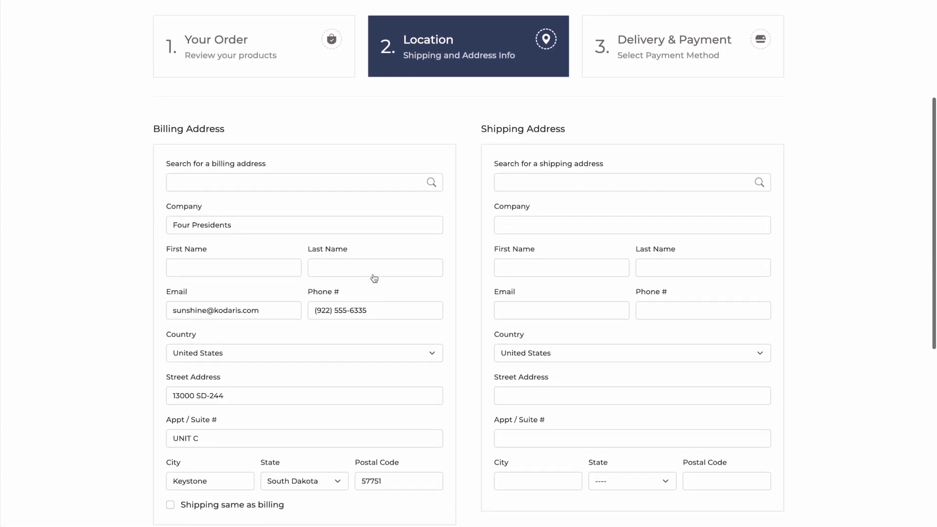
scroll(468, 211, down, 1)
click(565, 144)
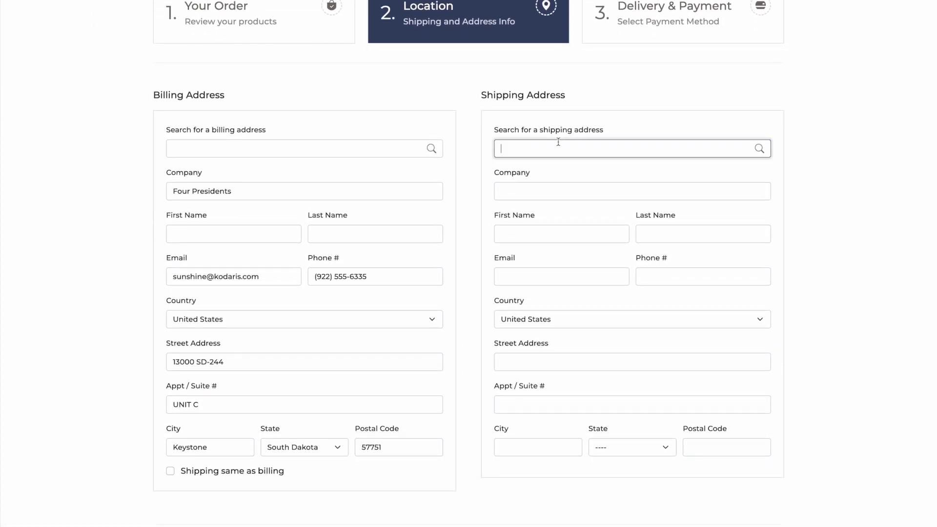
click(538, 193)
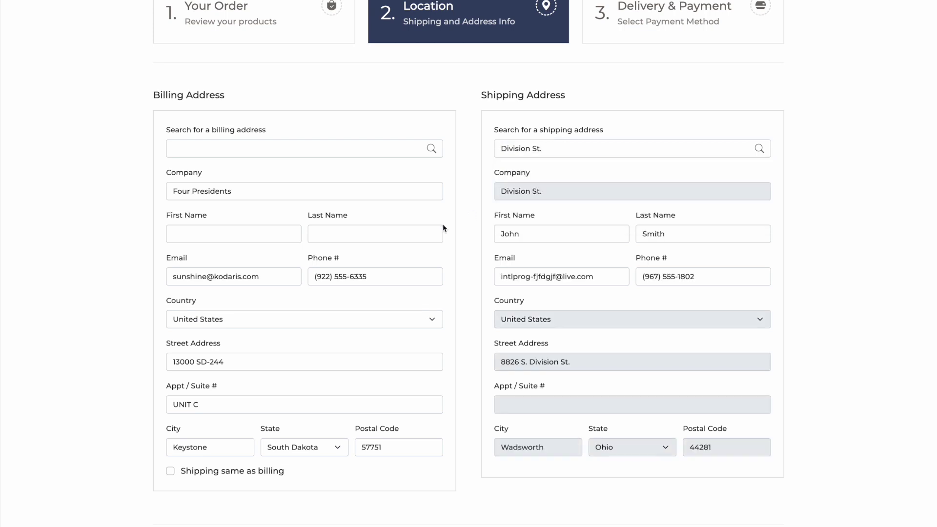
- Enter the billing contact's first and last name, set shipping same as billing, and continue to Delivery & Payment
click(182, 238)
text(Mar)
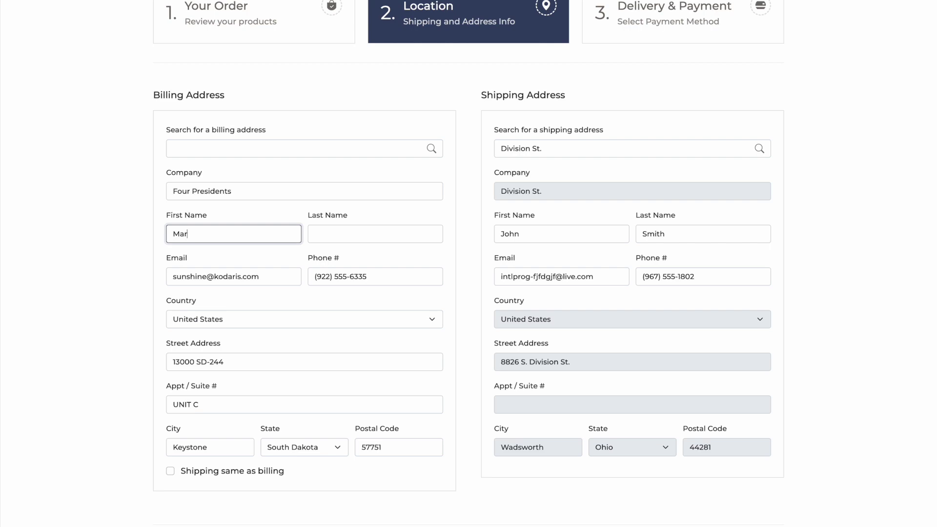
text(ie)
click(315, 234)
text(D)
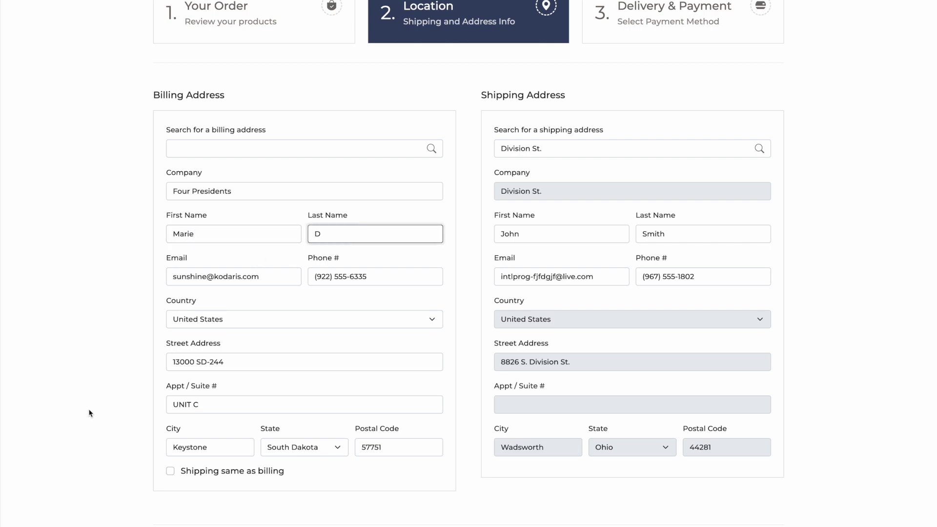
scroll(211, 473, down, 1)
click(270, 462)
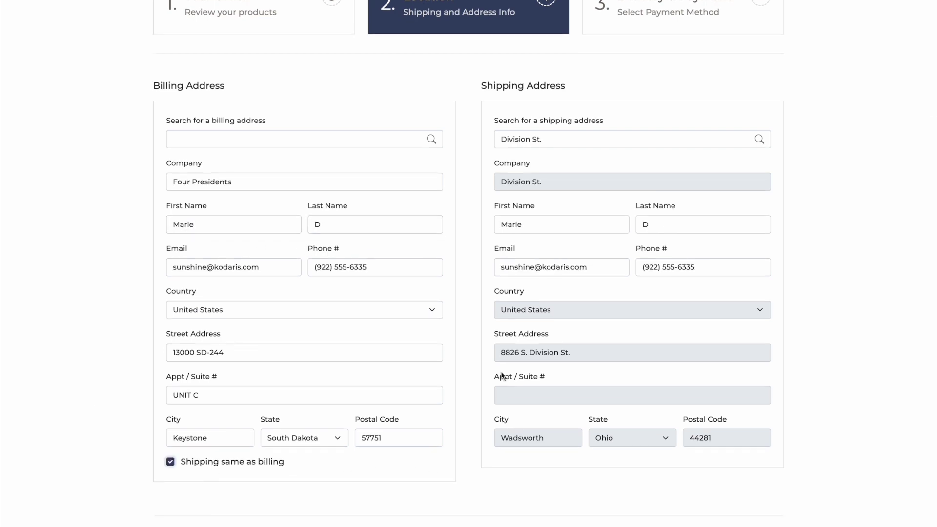
scroll(781, 367, down, 4)
click(743, 376)
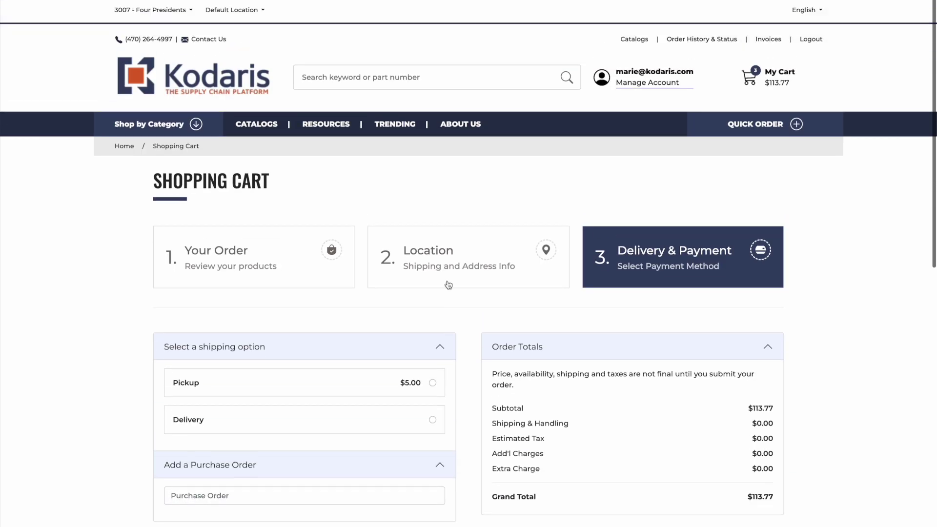
- Choose Pickup as the shipping option, enter a purchase order reference naming the first approver, and submit the order for approval
scroll(447, 282, down, 2)
scroll(448, 285, down, 2)
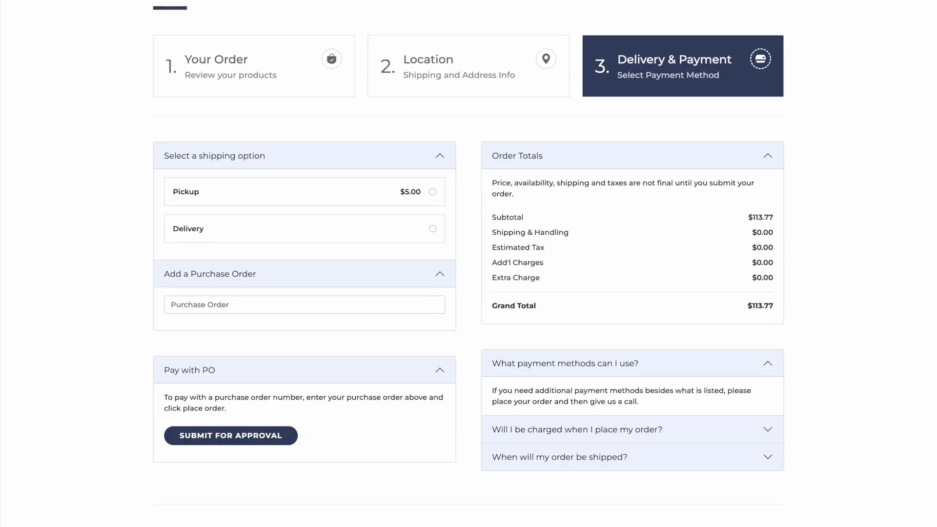
click(236, 194)
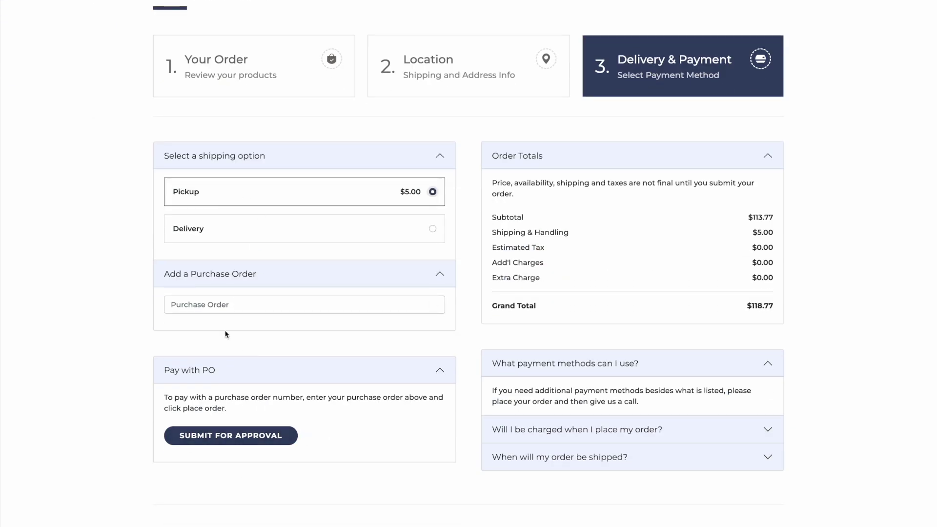
click(245, 305)
text(TO_JAni)
key(BackSpace)
key(BackSpace)
text(NIE)
click(238, 445)
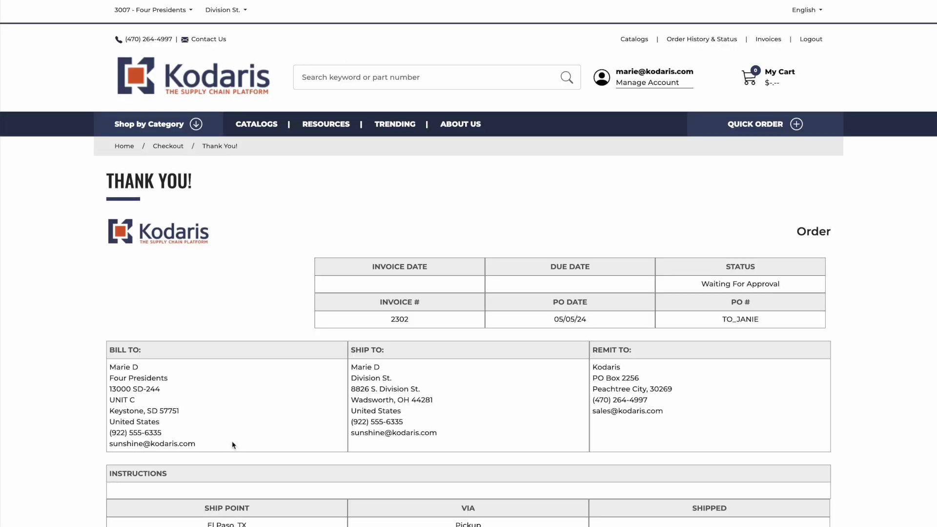
drag(780, 284, 701, 283)
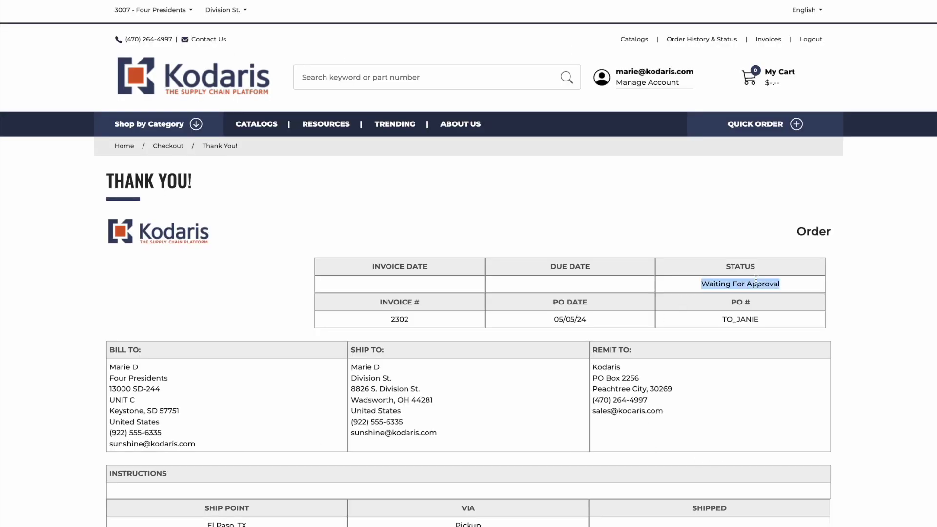
- Switch to the Kodaris admin portal, find the system Emails list and preview the newest Order Submitted For Approval email
key(ctrl+Up)
click(447, 95)
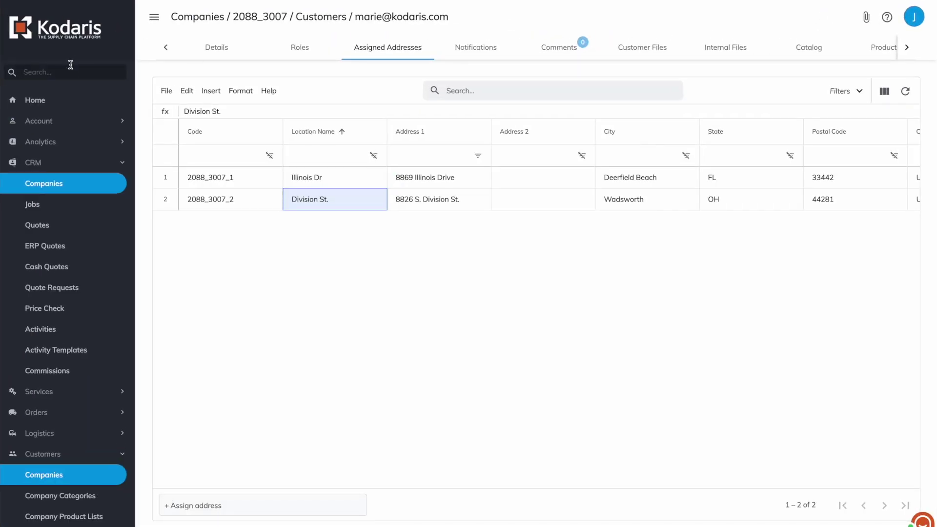
text(email)
click(25, 209)
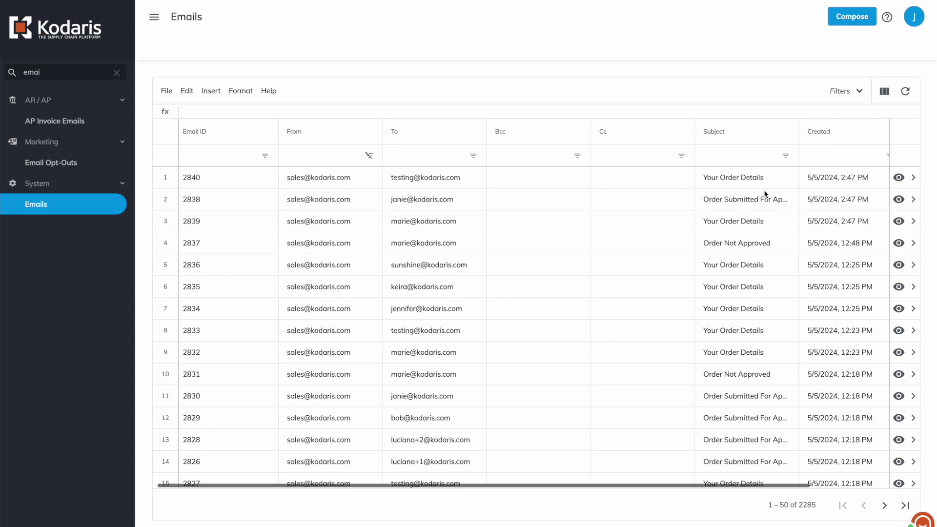
click(163, 200)
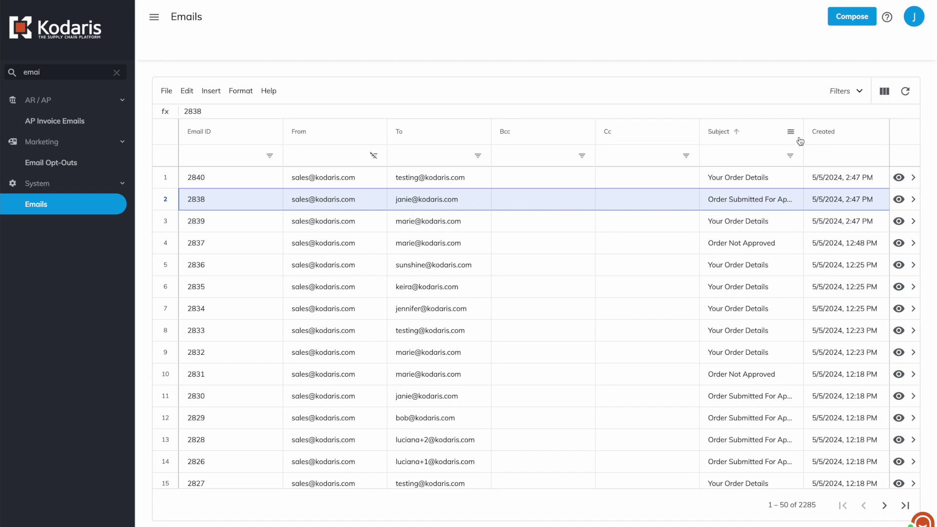
drag(804, 132, 845, 138)
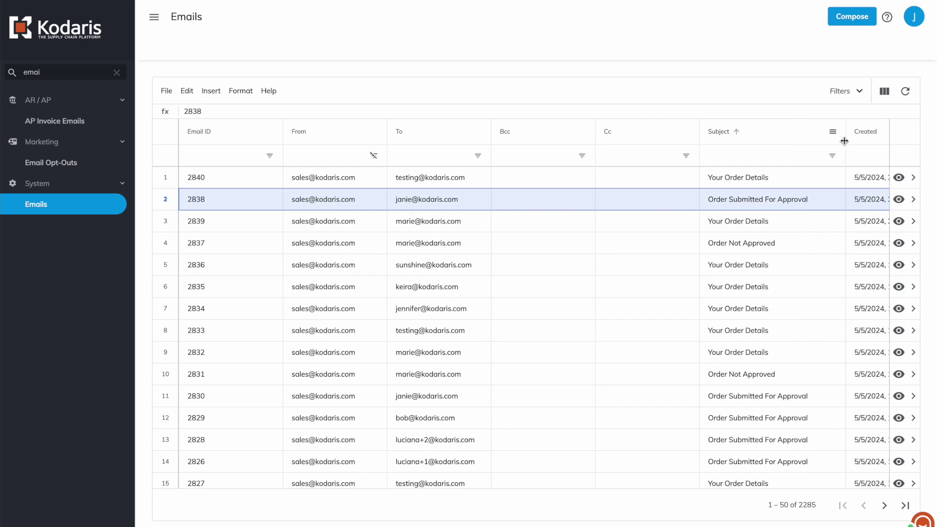
click(899, 199)
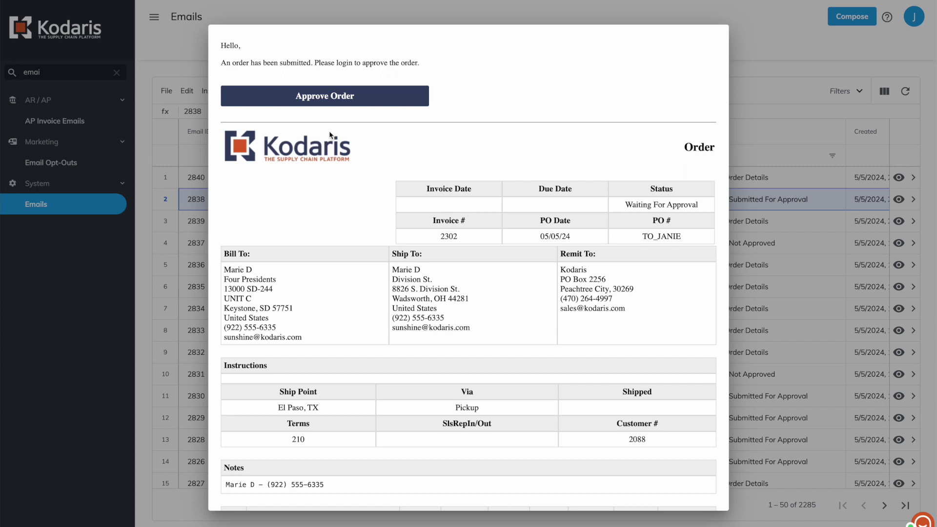
- Switch to the Kodaris storefront, list all Ceilings products and add the TFS-1, TFS-2 and DH4 items to the cart
key(ctrl+Up)
click(527, 106)
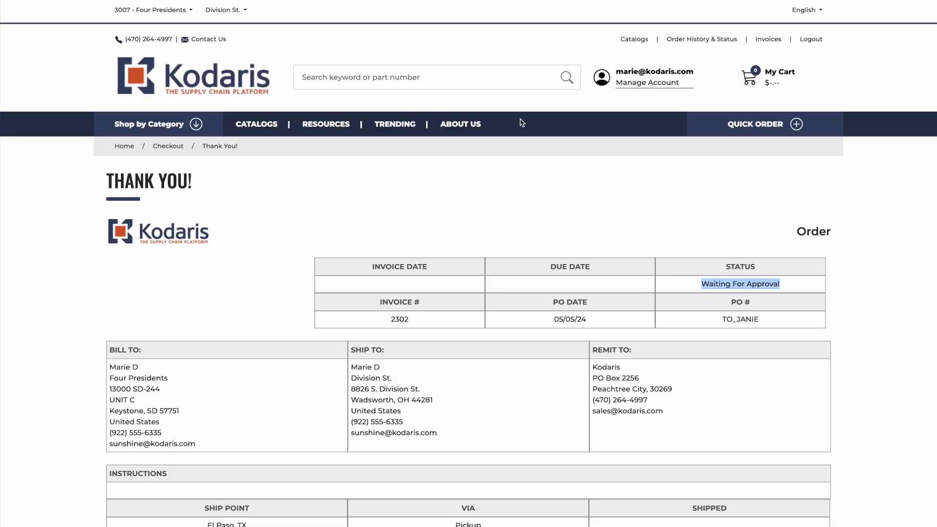
click(151, 129)
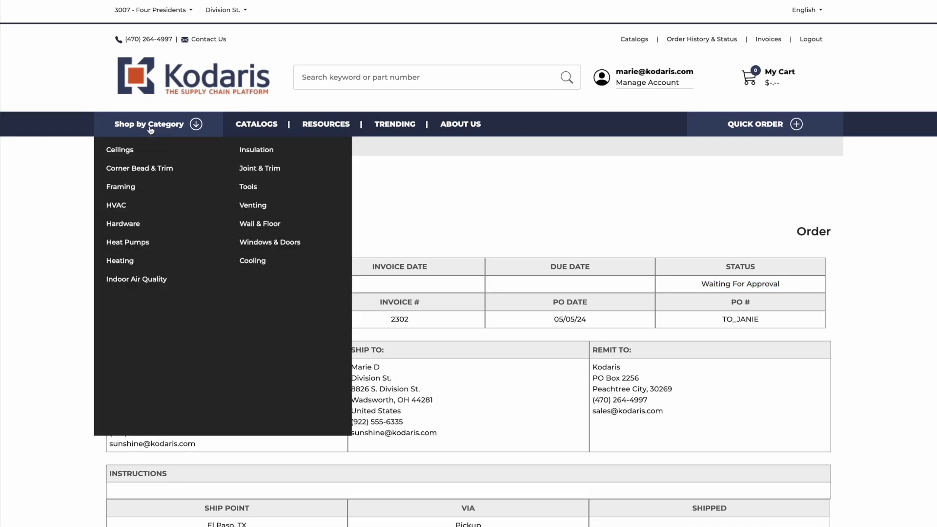
mouse_move(124, 157)
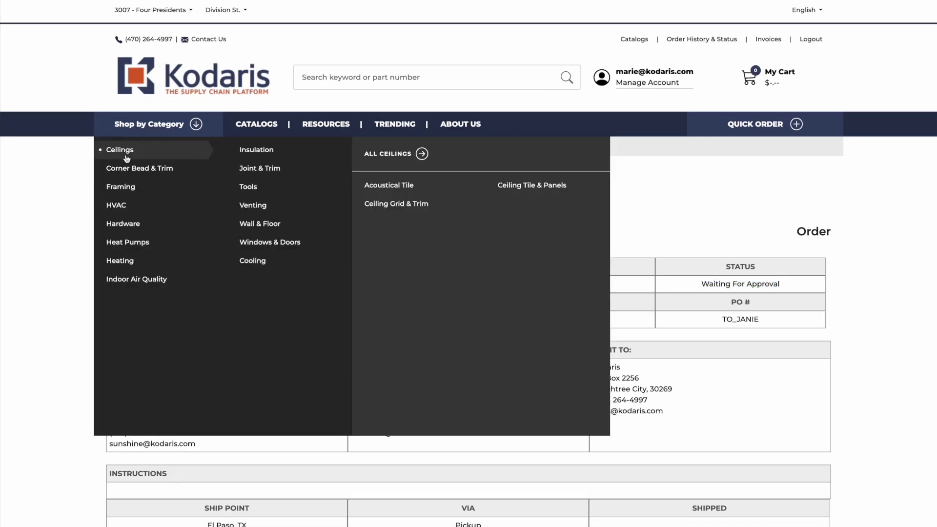
click(391, 160)
click(402, 500)
click(627, 500)
click(771, 500)
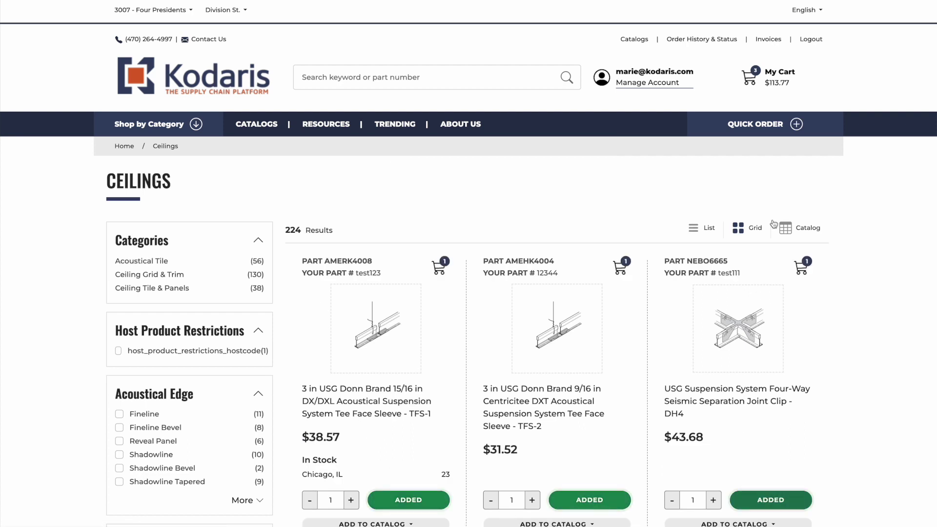
- Open the shopping cart, go to the Location stage and change the shipping address to Illinois Dr
click(780, 74)
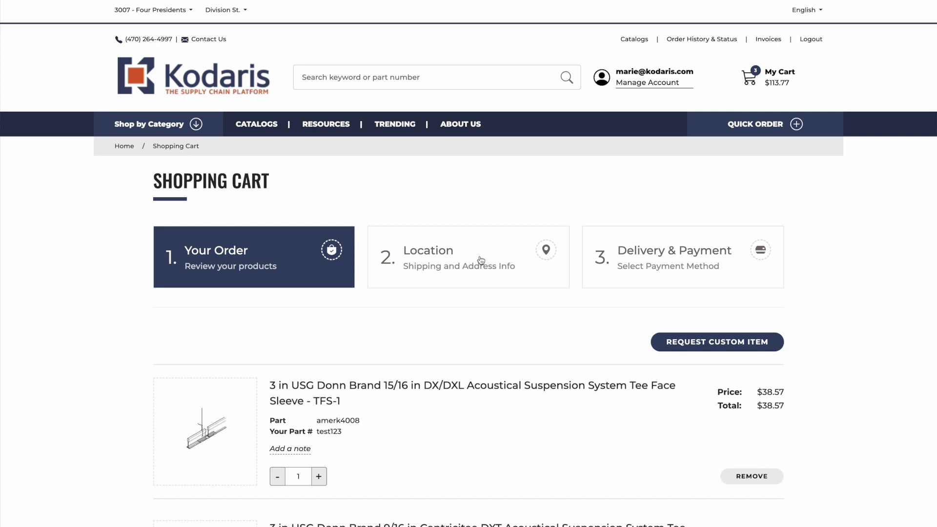
click(488, 260)
scroll(566, 242, down, 3)
click(567, 243)
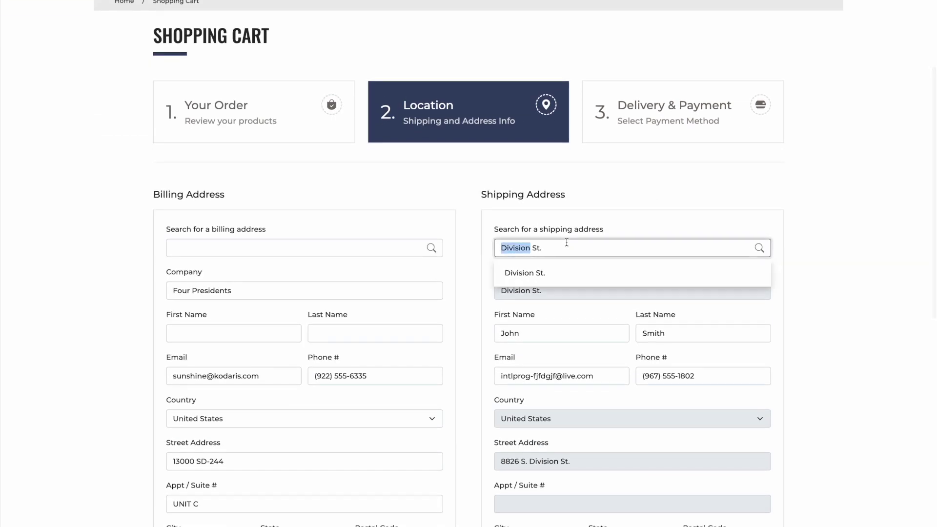
key(BackSpace)
click(532, 270)
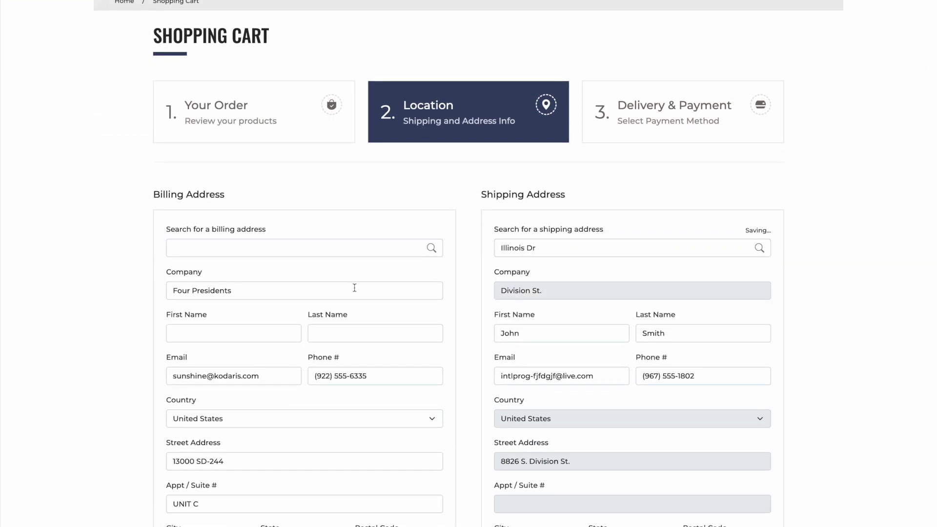
- Fill in the billing contact's first and last name, mark shipping same as billing, and proceed to Delivery & Payment
scroll(281, 276, down, 1)
click(249, 299)
text(Jho)
key(BackSpace)
key(BackSpace)
text(Ma)
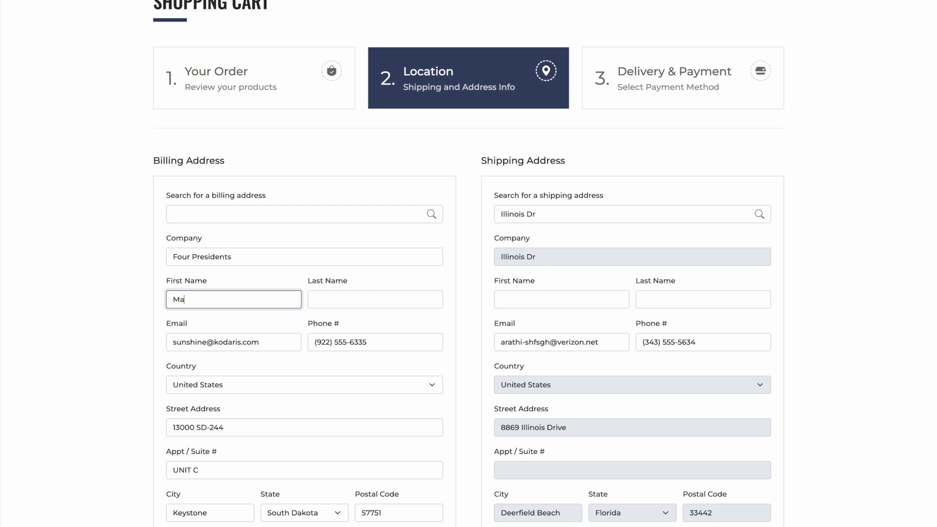
key(Tab)
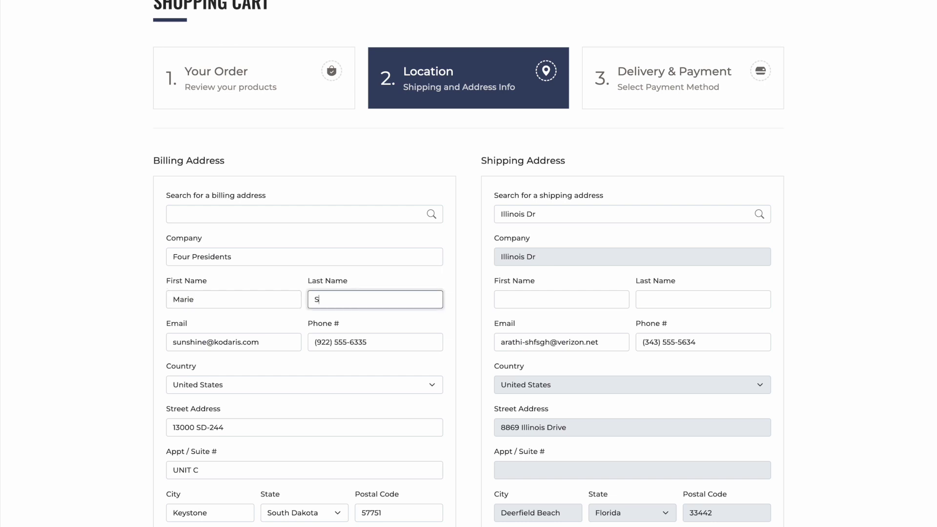
scroll(249, 299, down, 3)
click(178, 393)
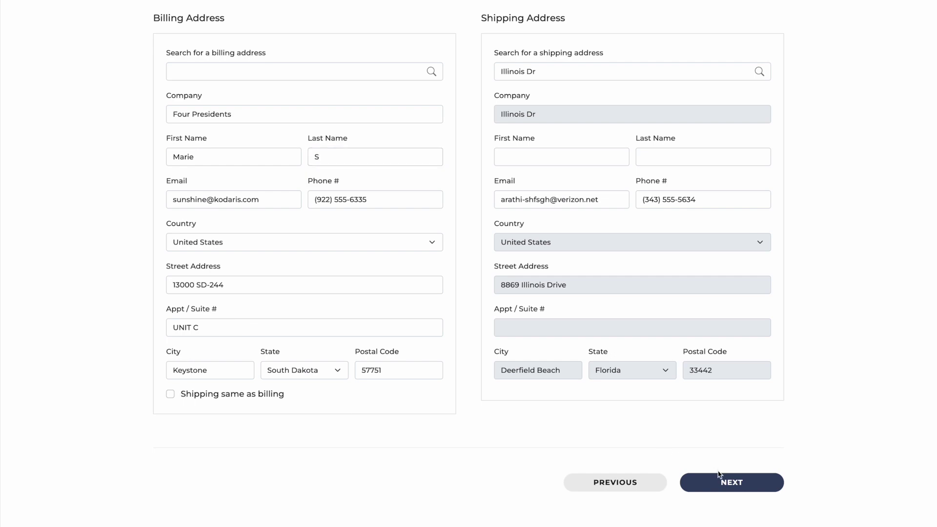
click(202, 394)
click(732, 489)
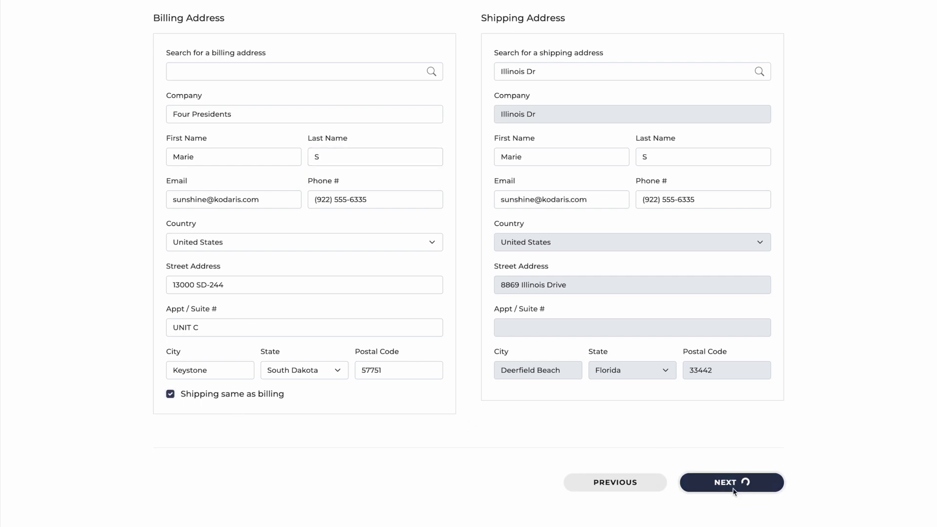
- Keep Pickup as the shipping option, enter a purchase order reference naming the second approver, and submit the order for approval
scroll(210, 349, down, 3)
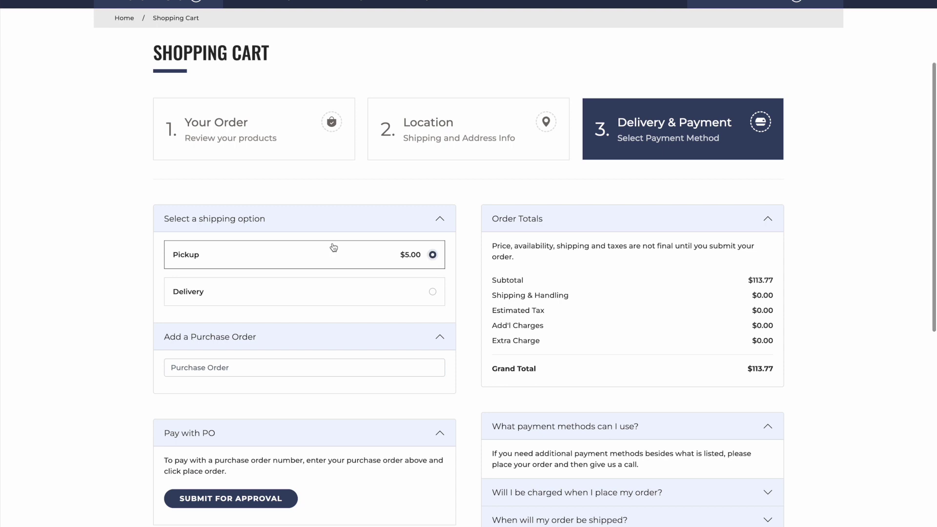
scroll(334, 247, down, 2)
click(236, 289)
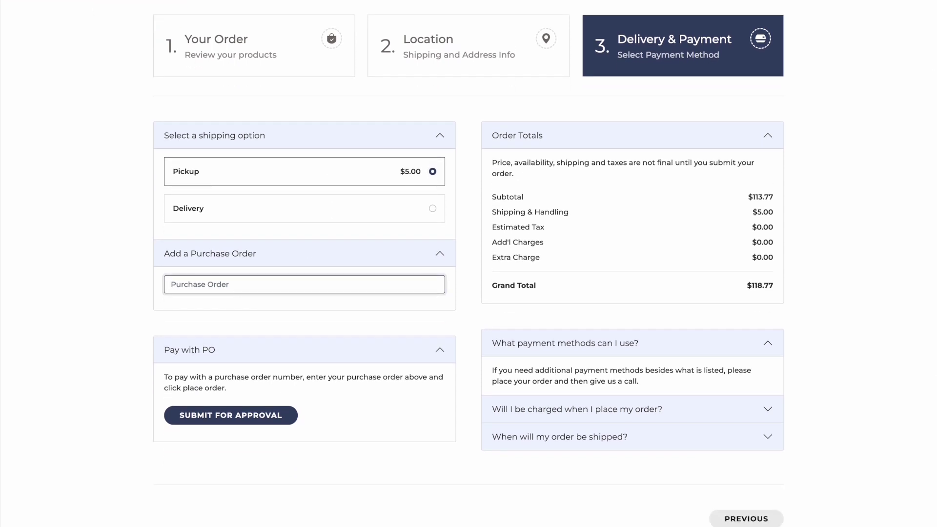
text(TO_N)
text(BOB)
click(230, 415)
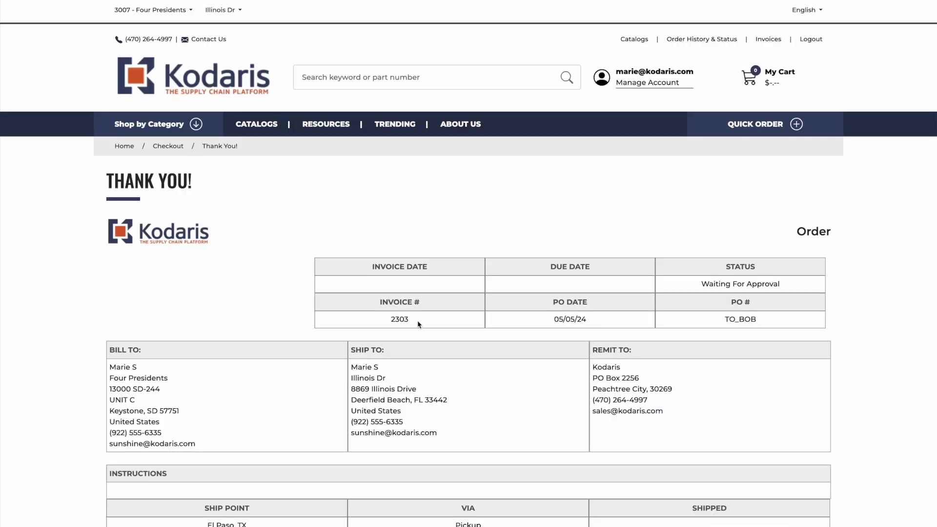
- Switch to the Kodaris admin portal, refresh the Emails list and preview the newest Order Submitted For Approval email
key(ctrl+Up)
click(593, 125)
click(99, 187)
click(906, 91)
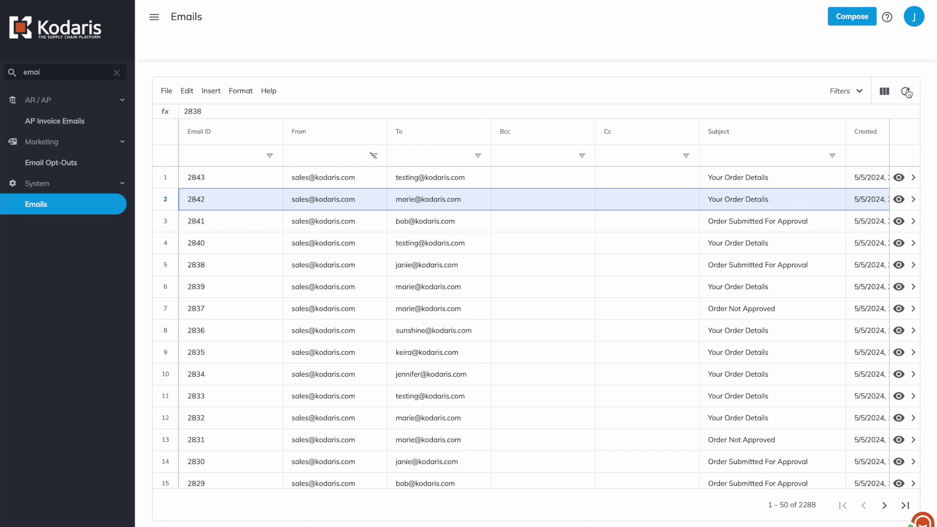
click(162, 221)
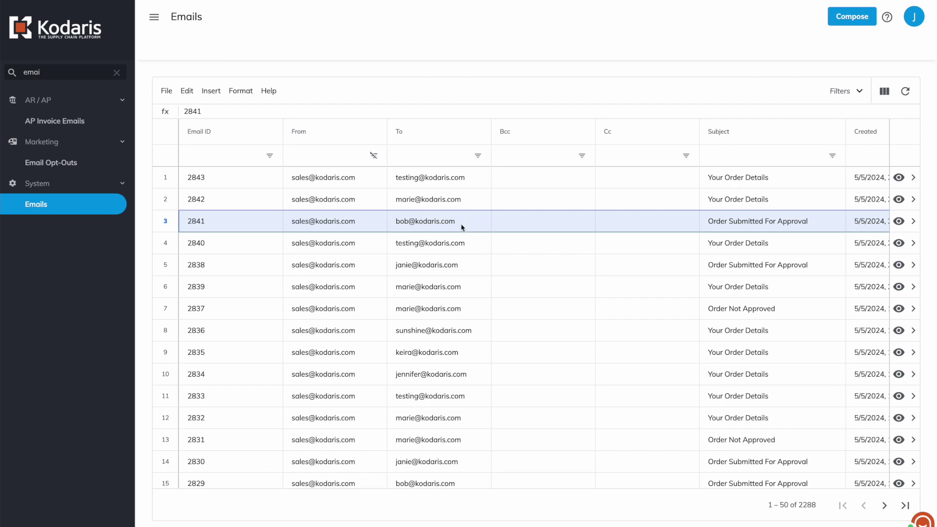
click(901, 220)
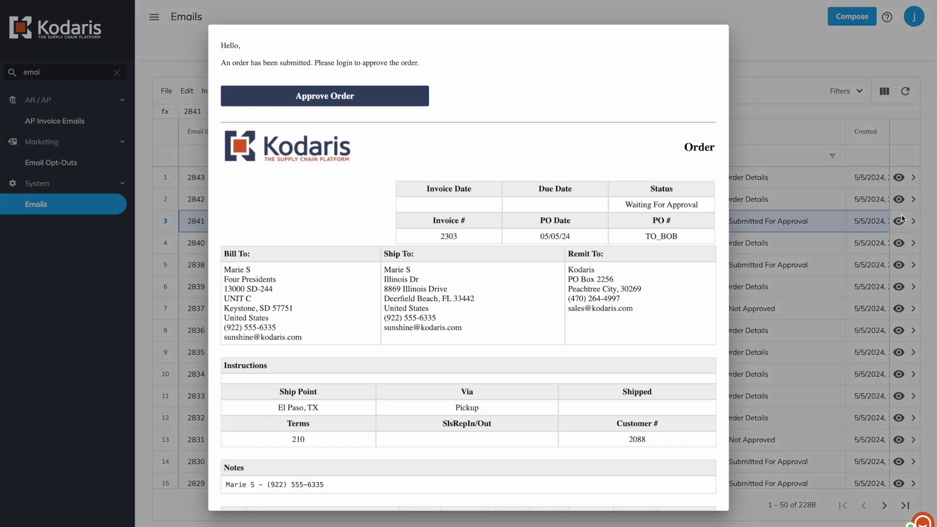